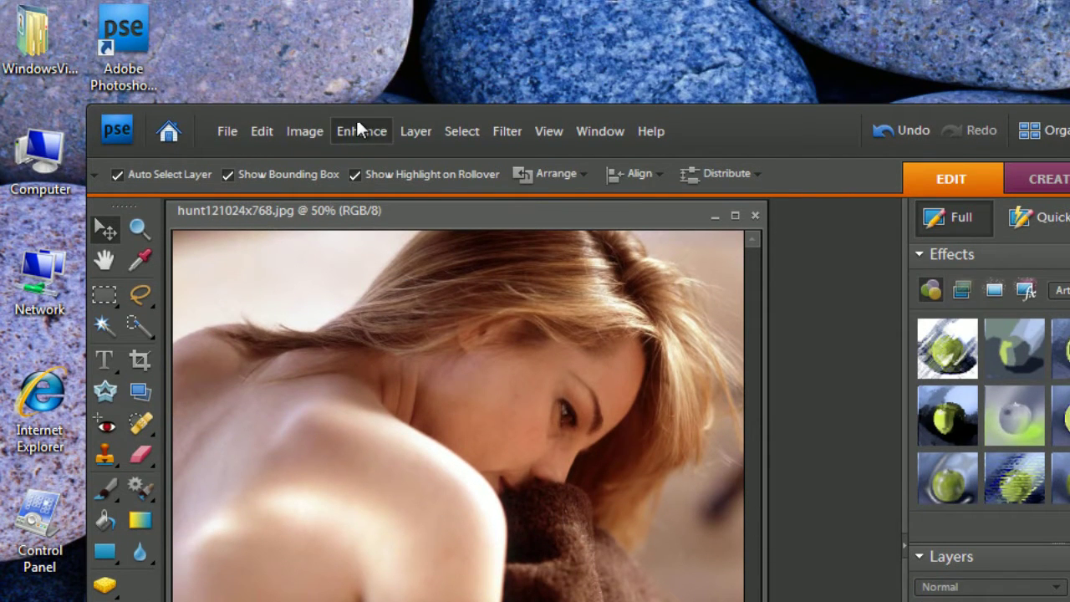
Convert the portrait to black and white using the Urban/Snapshots style
click(357, 131)
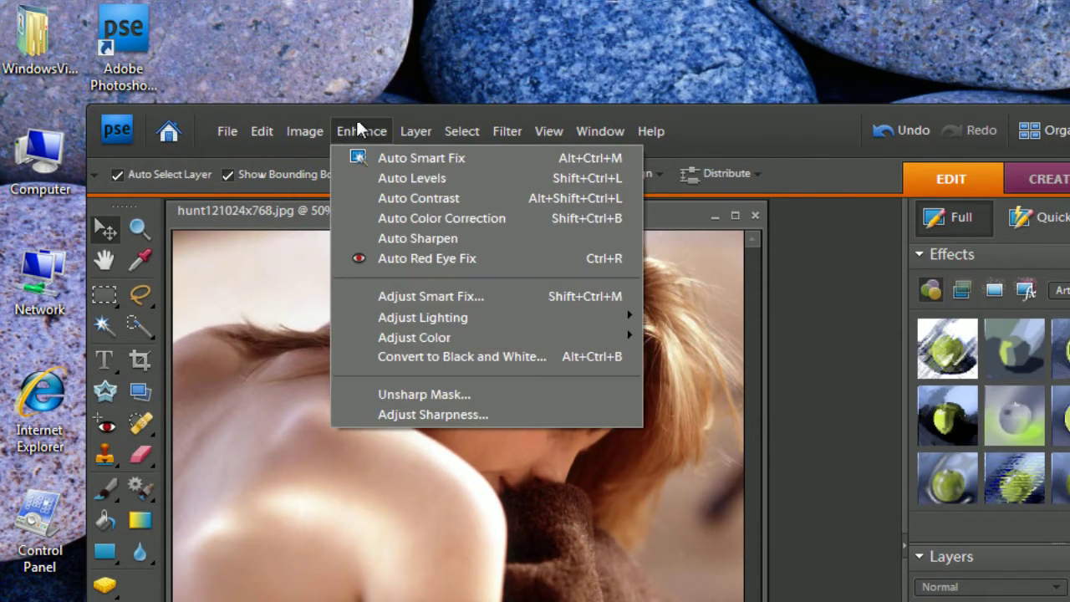
click(381, 356)
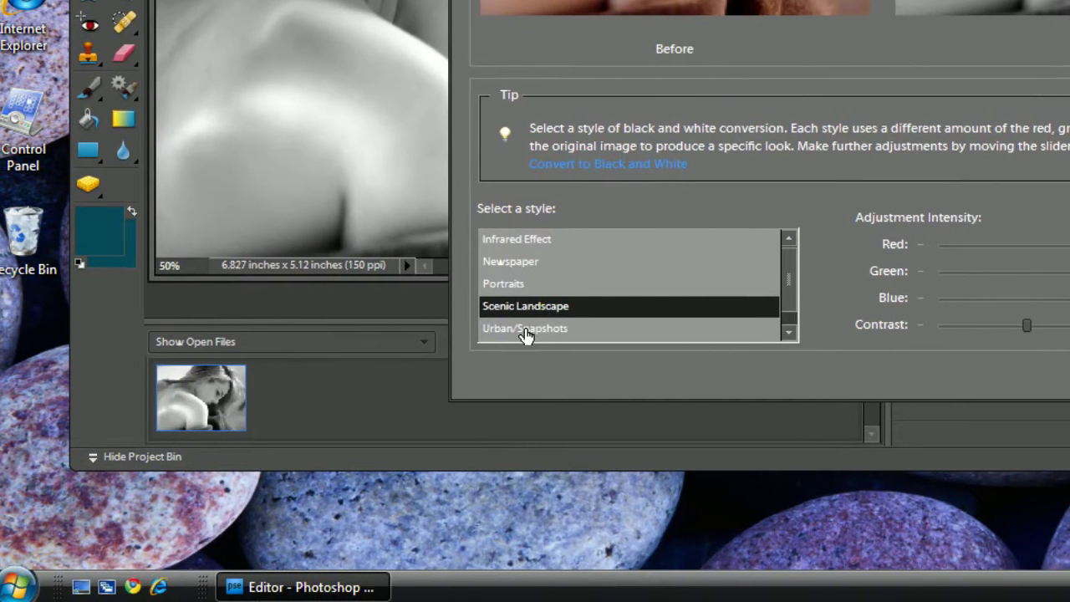
click(532, 333)
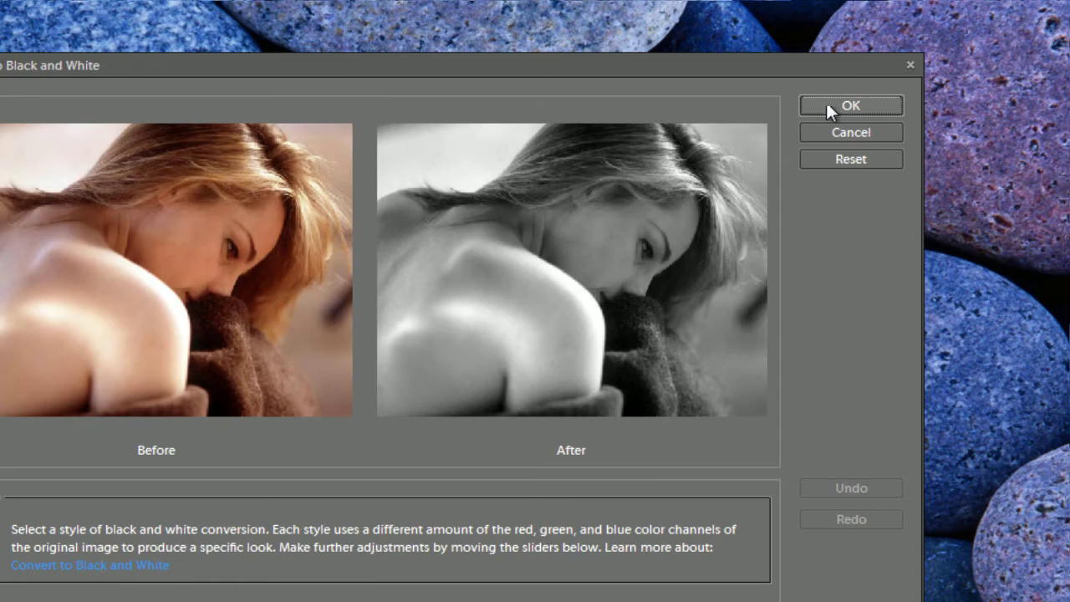
click(898, 105)
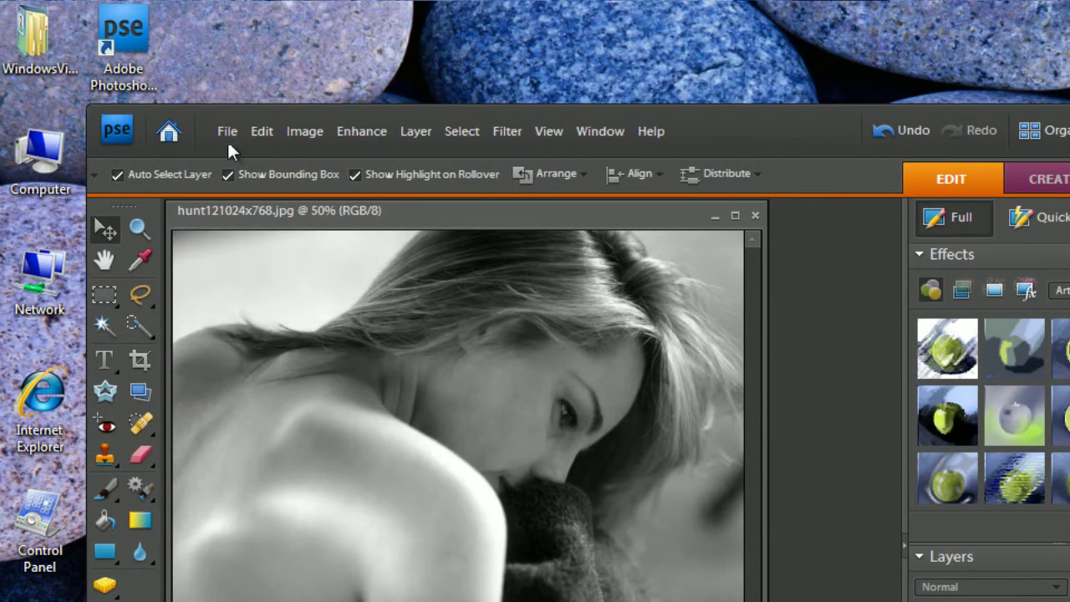
click(225, 135)
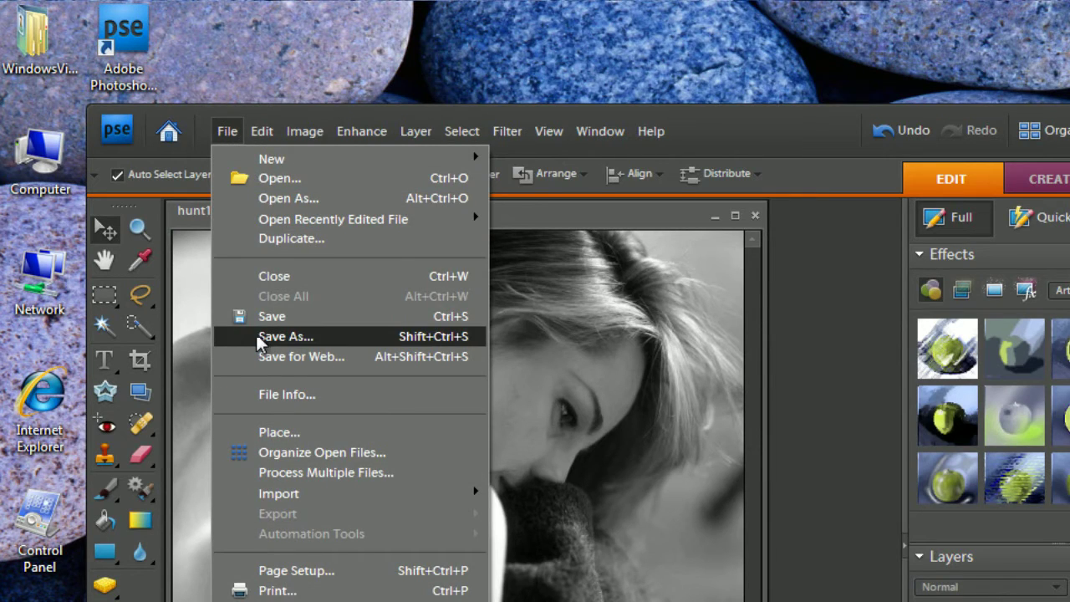
click(257, 338)
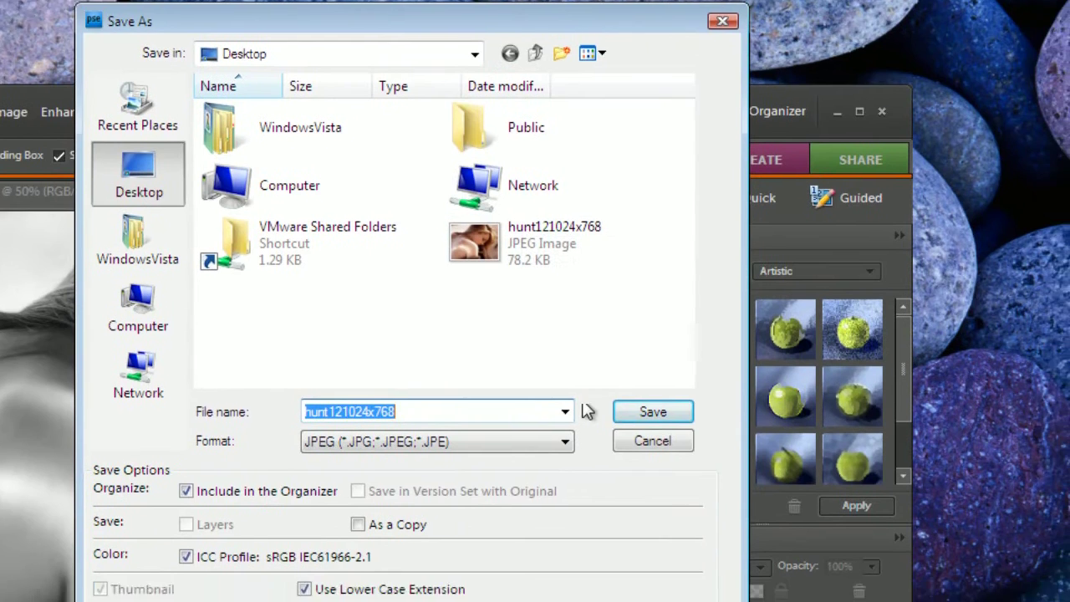
click(565, 441)
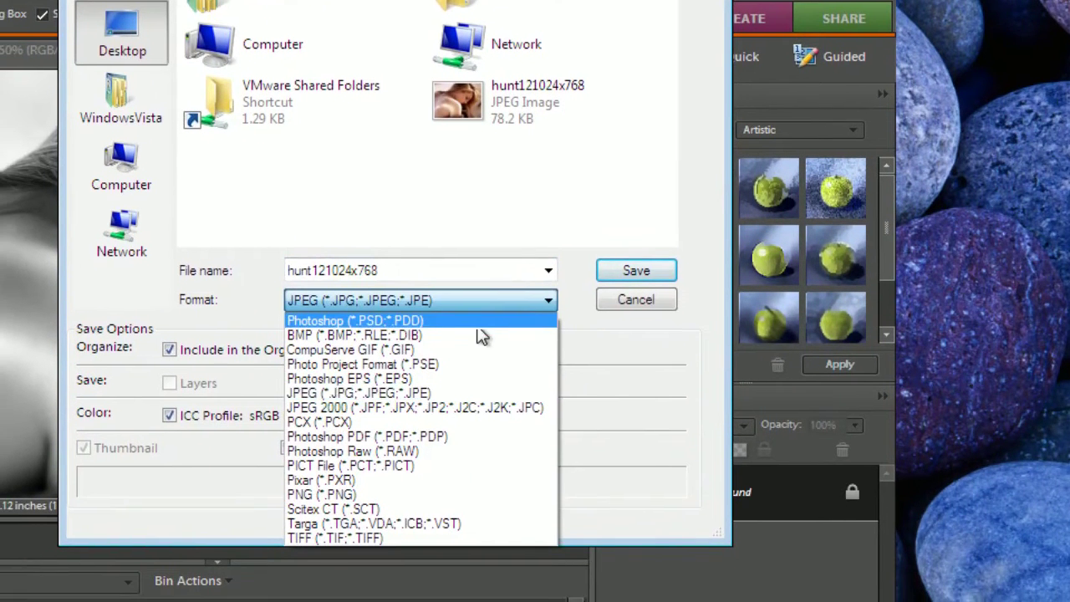
click(480, 322)
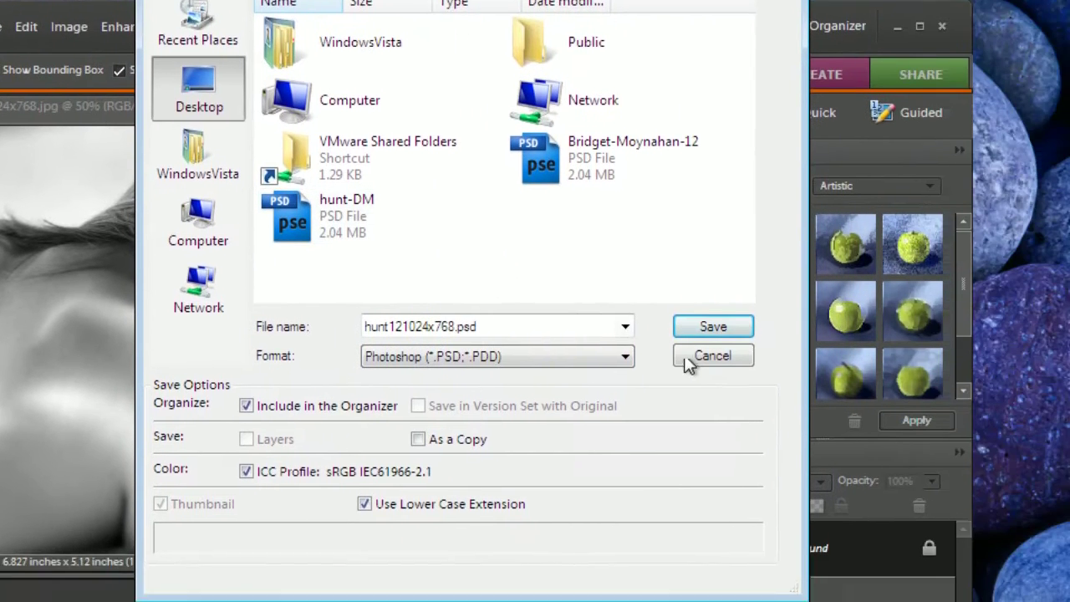
click(687, 360)
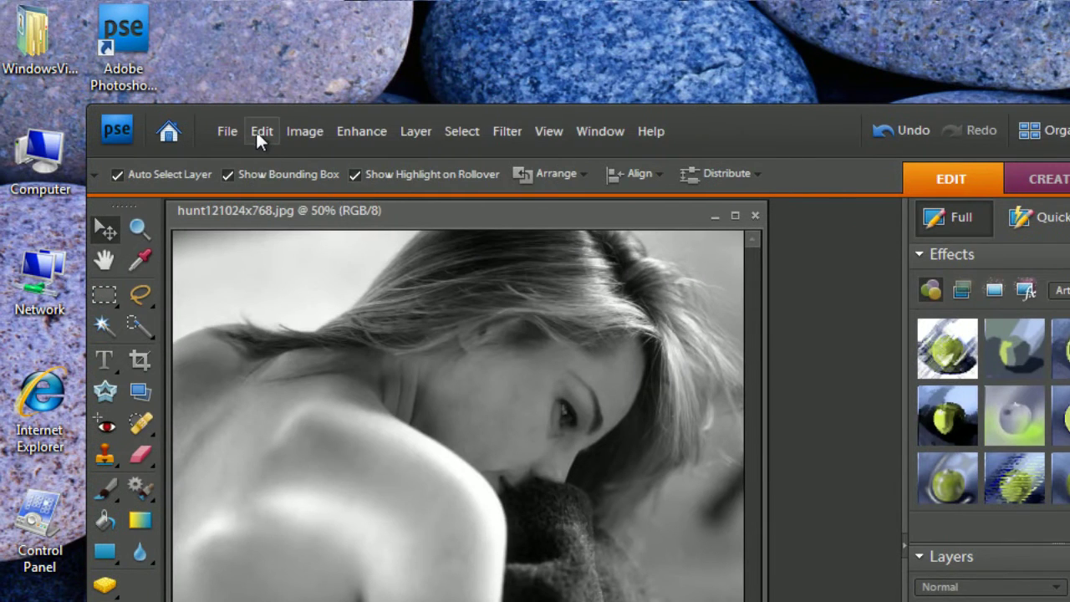
Revert hunt121024x768.jpg to full colour with Edit > Revert, discarding the black-and-white conversion
click(256, 131)
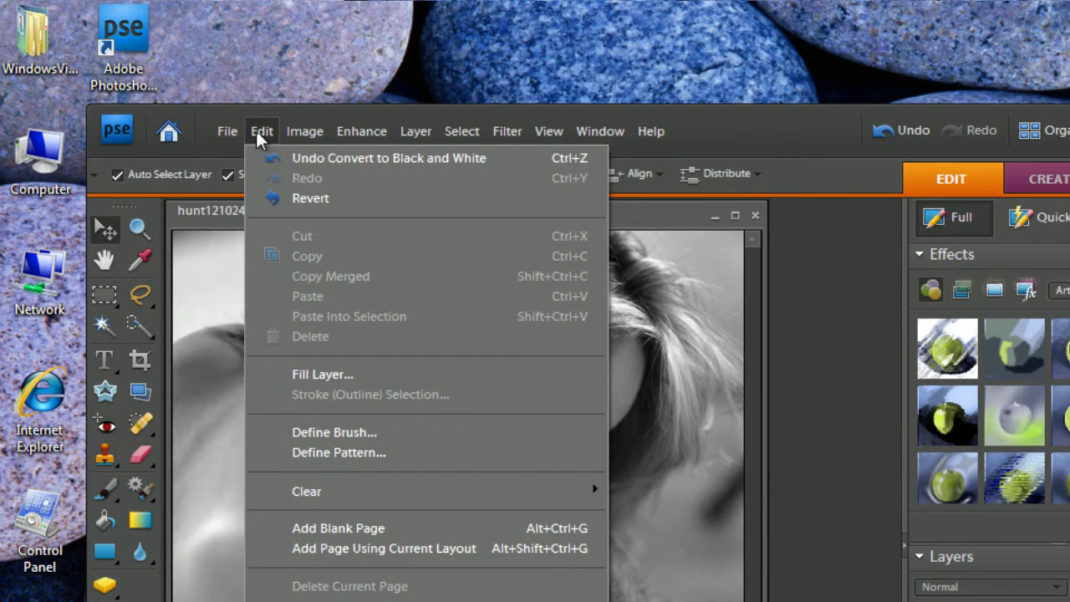
click(293, 131)
click(259, 131)
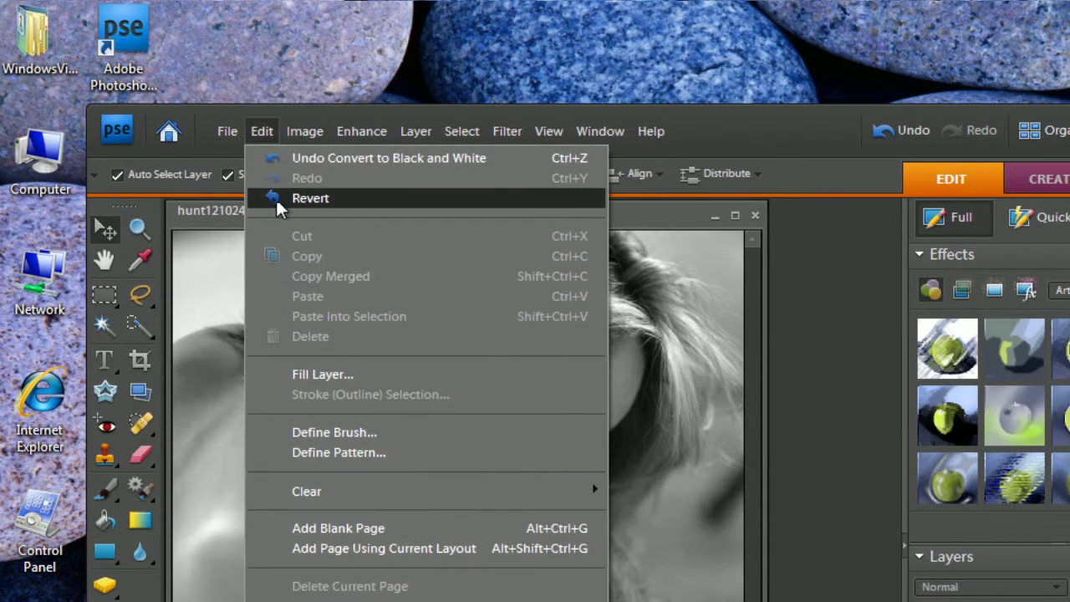
click(310, 198)
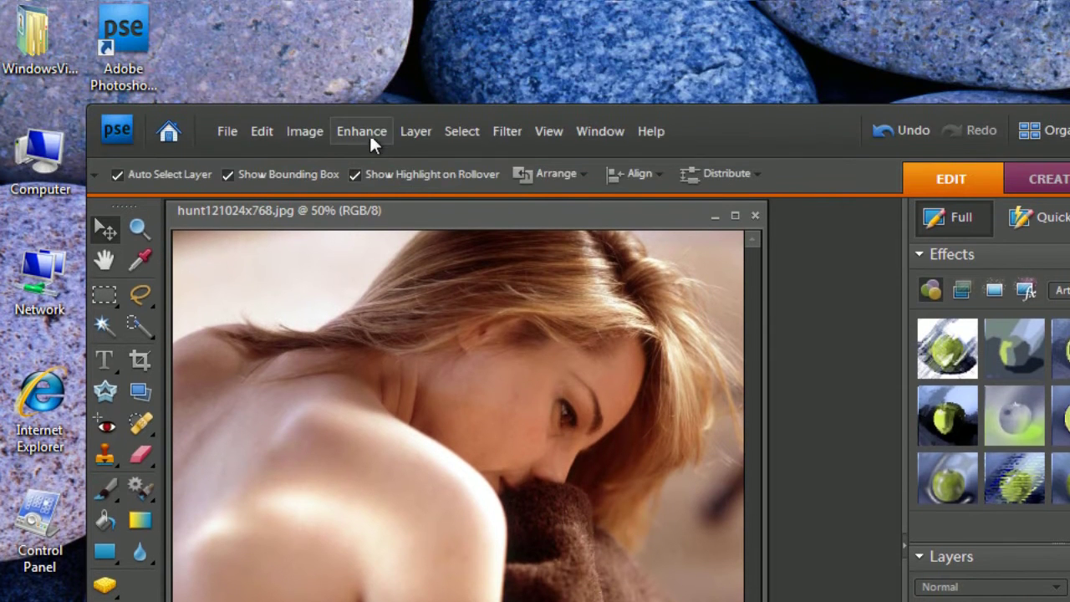
click(368, 132)
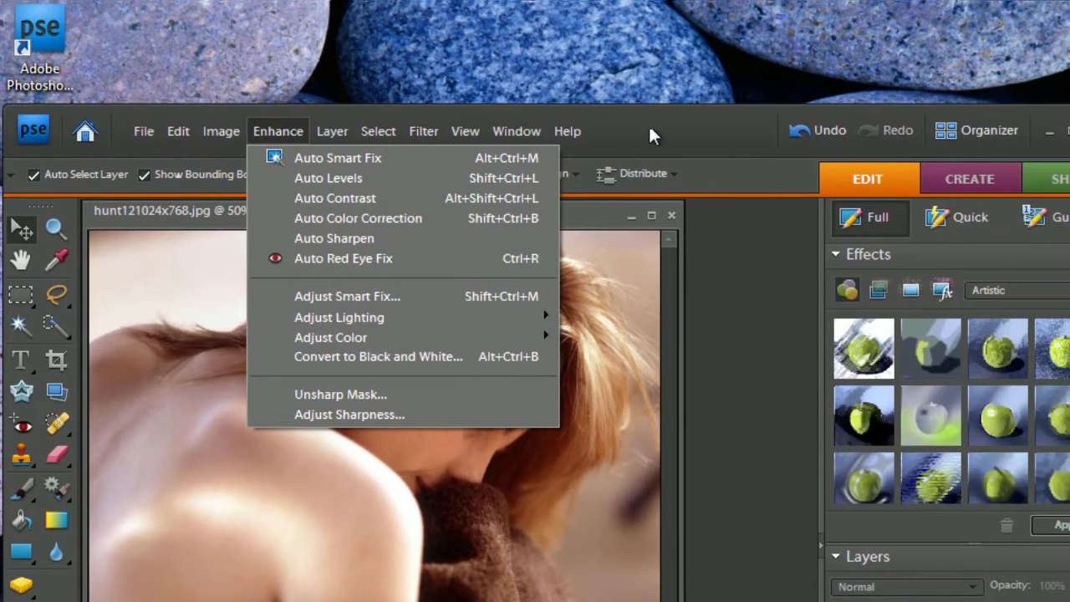
click(579, 124)
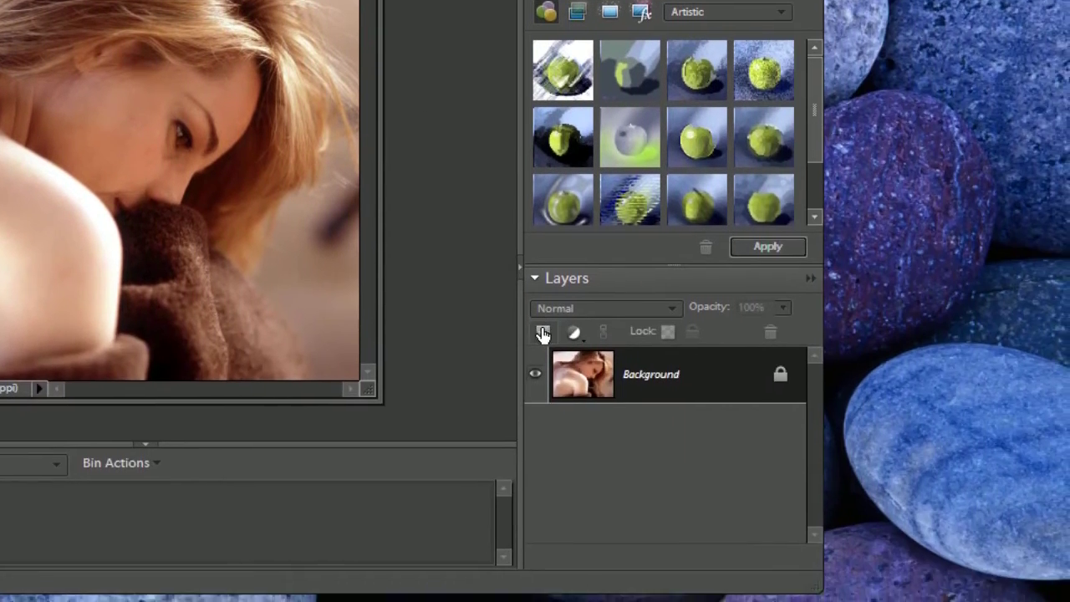
Add an empty Layer 1 and select the Brush Tool with its preset picker showing
click(555, 368)
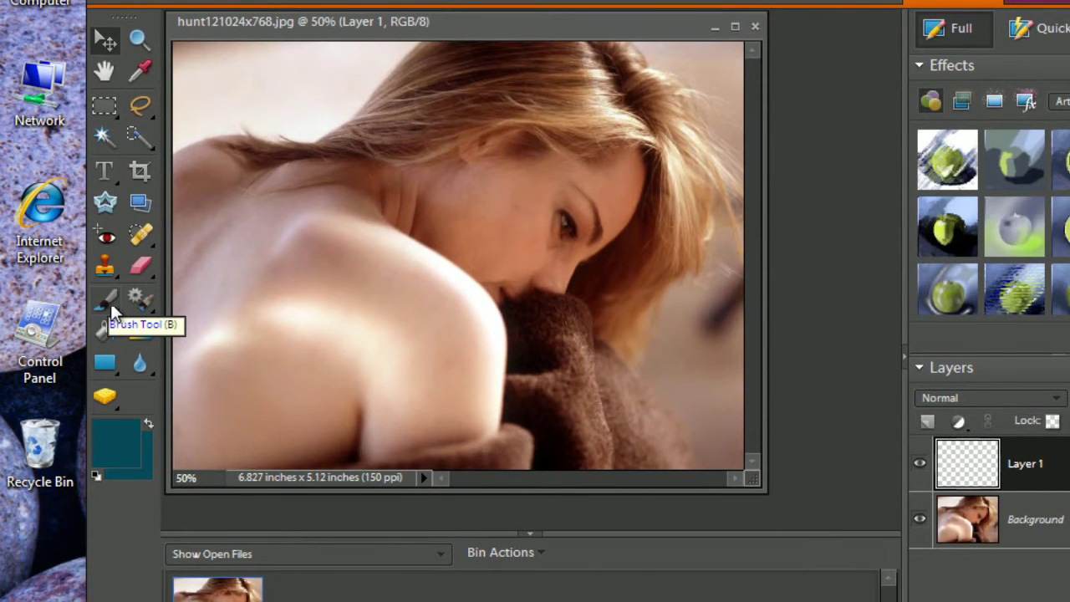
click(111, 309)
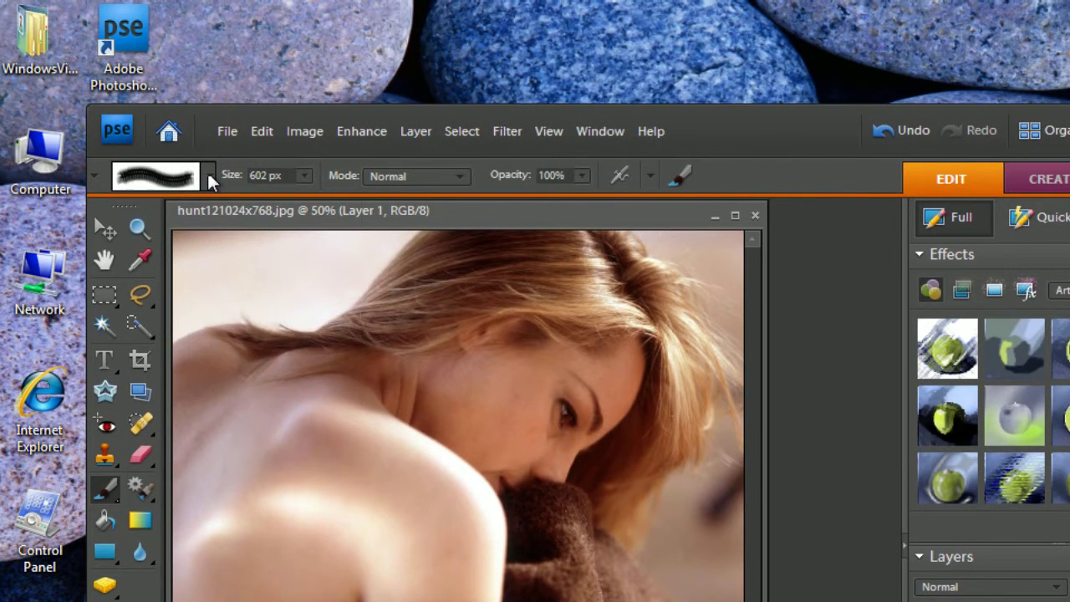
click(210, 179)
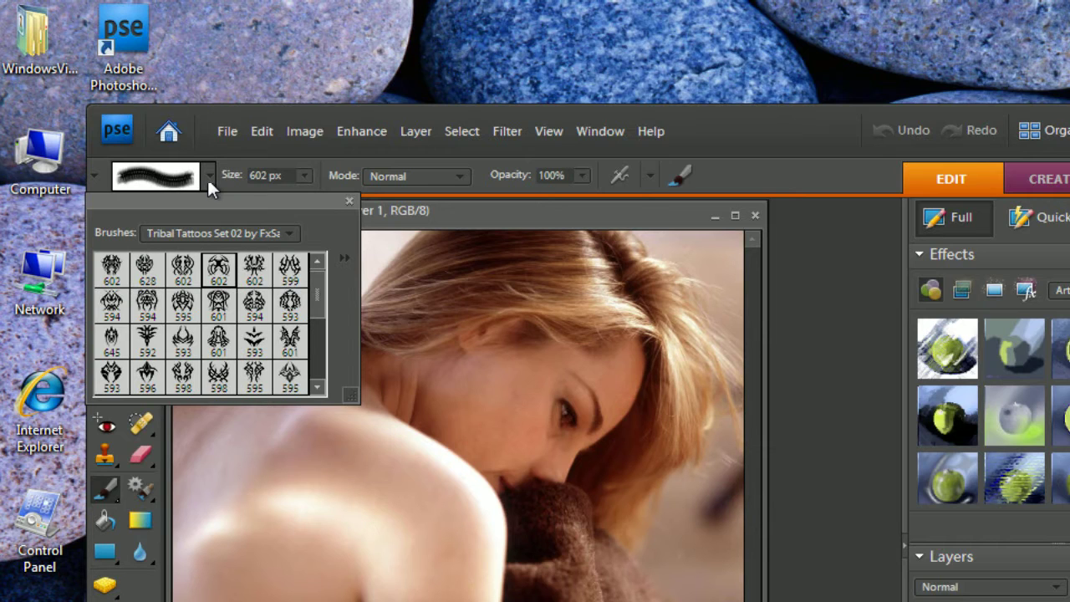
Reopen the brush preset picker to browse the Tribal Tattoos Set 02 brushes
click(208, 177)
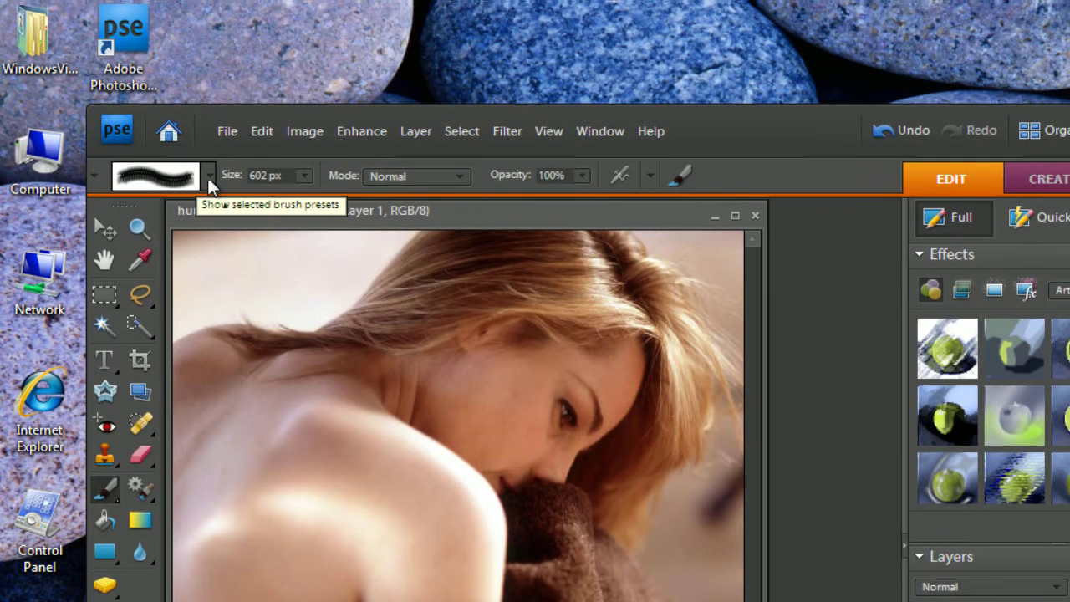
click(209, 177)
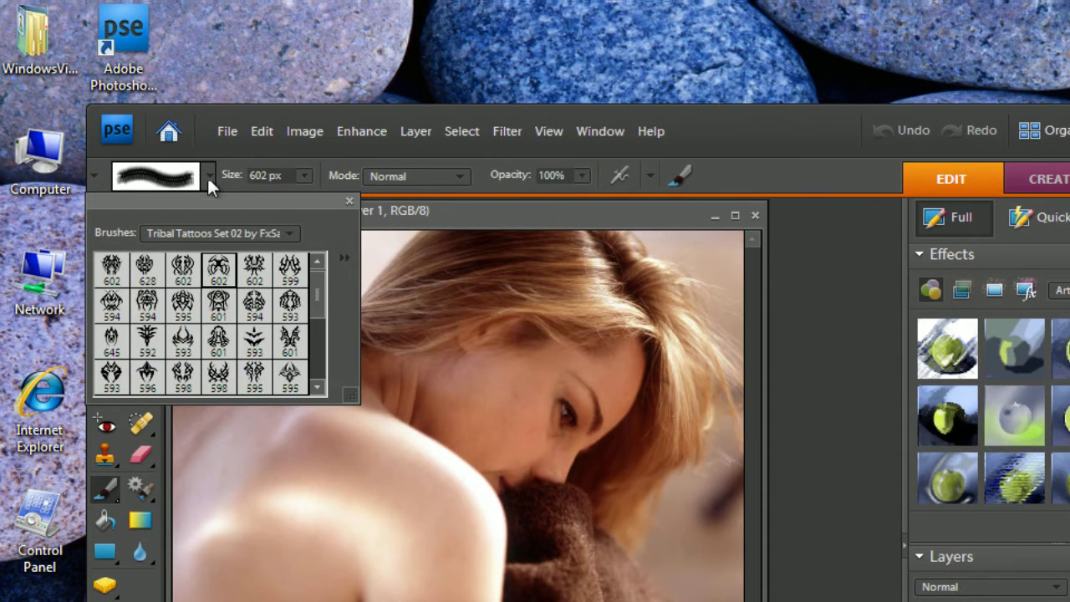
click(346, 258)
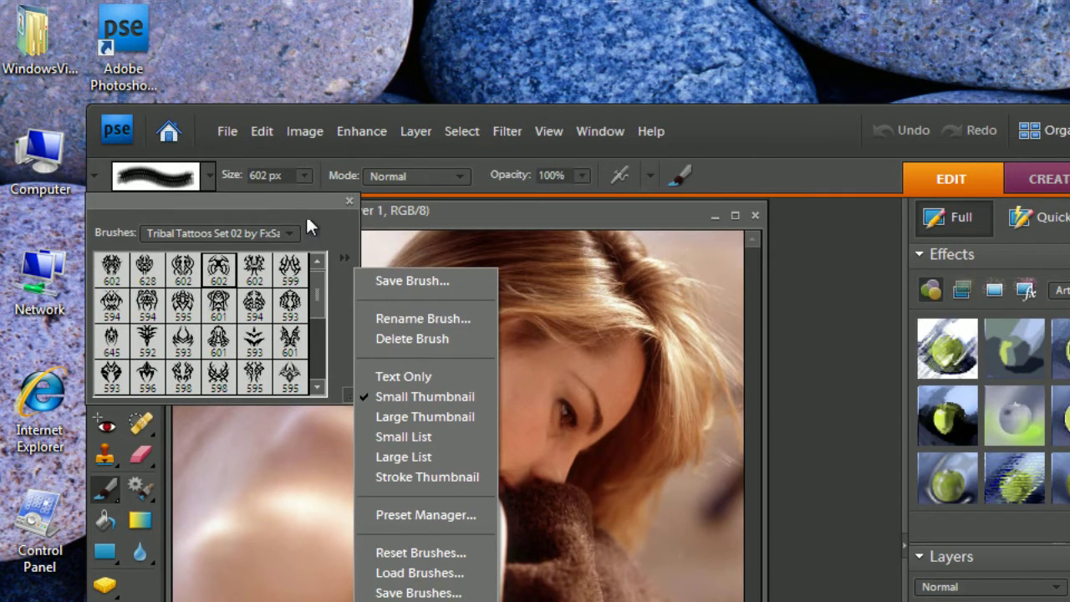
click(306, 167)
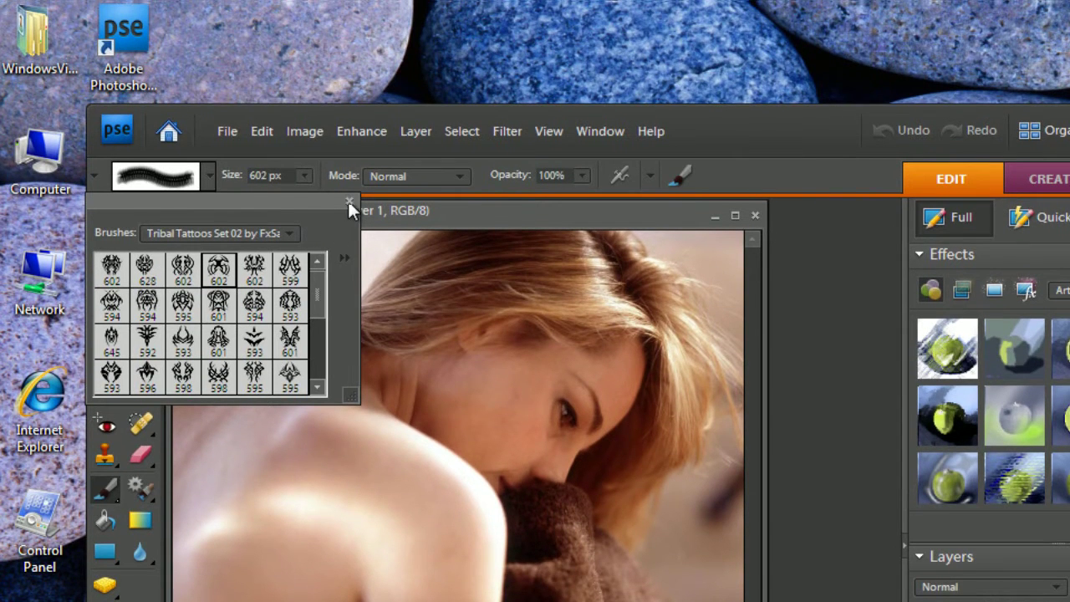
Stamp the 602 px tribal brush over the shoulder, then undo the teal stamp
click(350, 202)
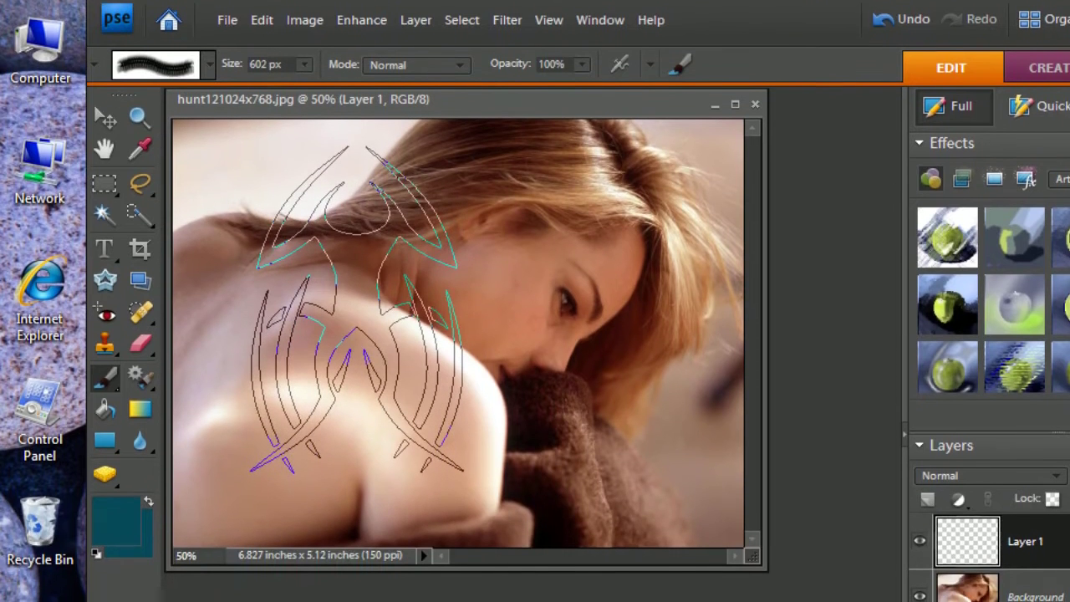
click(350, 302)
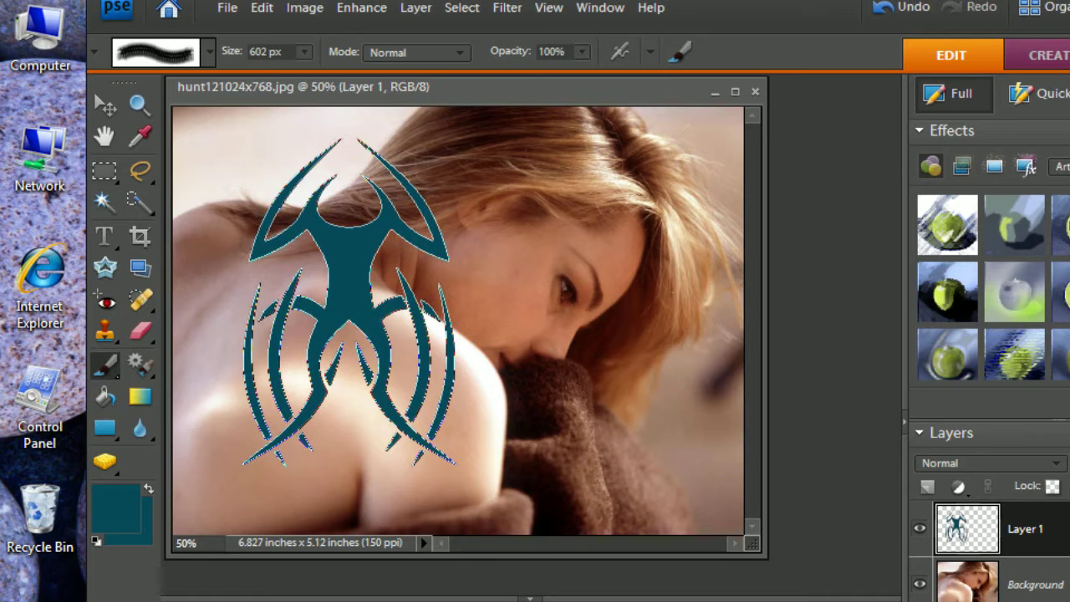
key(ctrl+z)
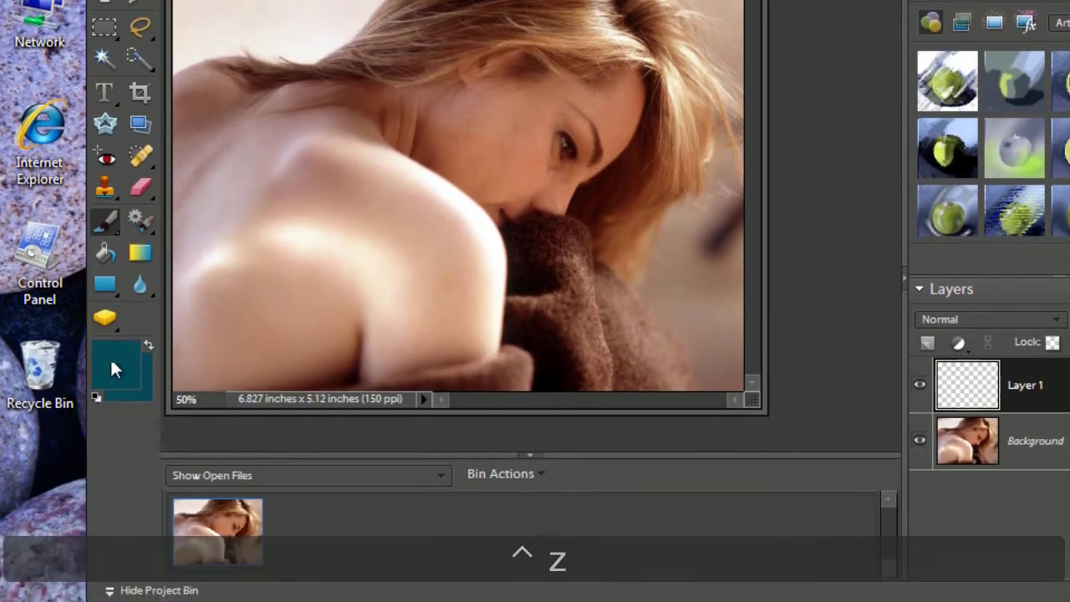
Set the foreground colour to black 000000, fill the tattoo shape, and deselect
click(117, 501)
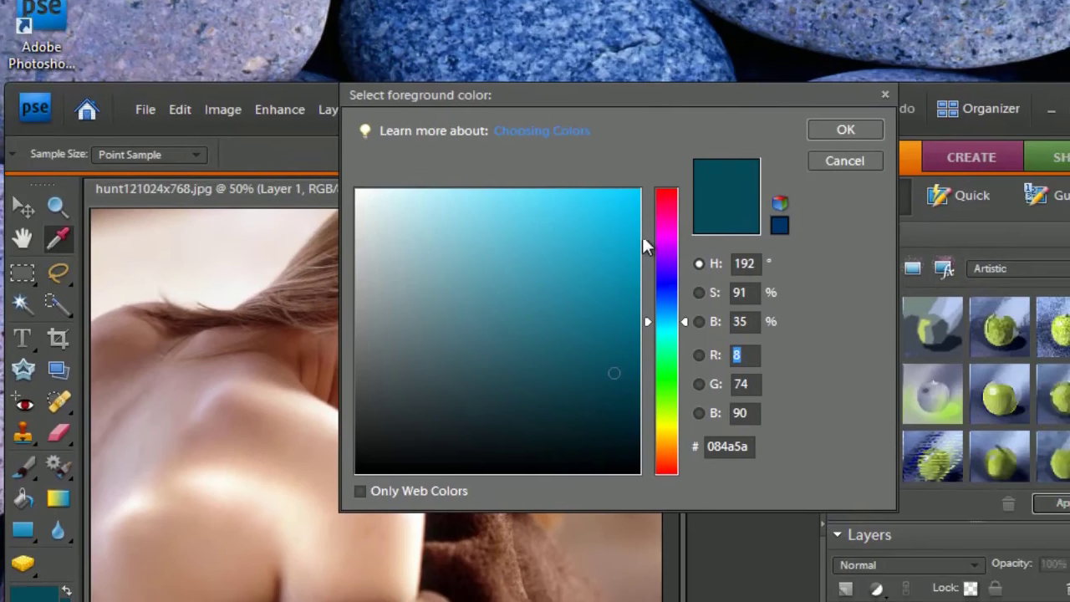
text(0)
key(Tab)
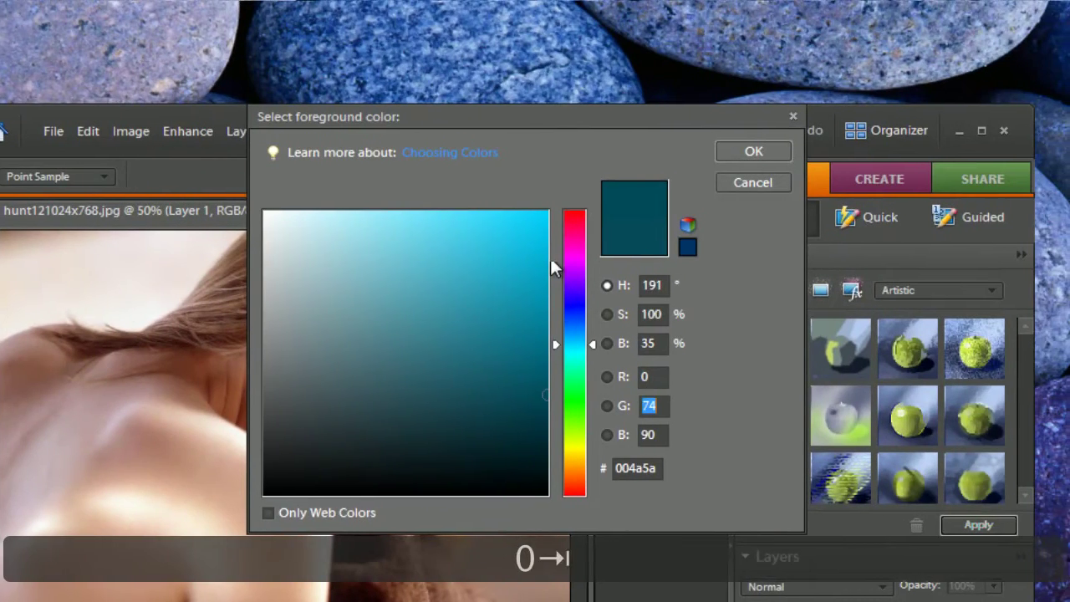
text(0)
key(Tab)
text(0)
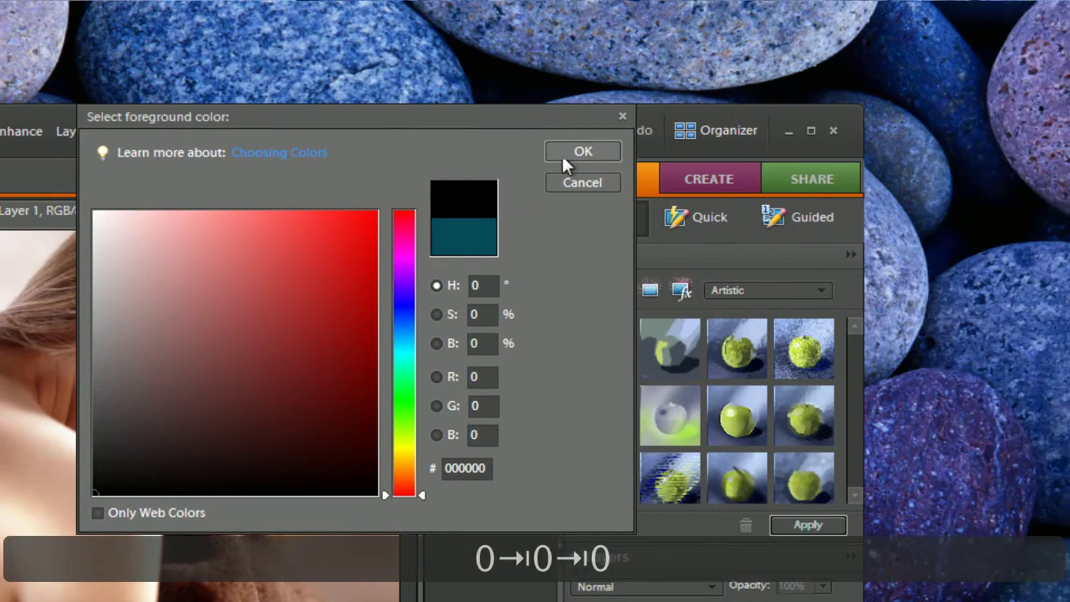
click(740, 151)
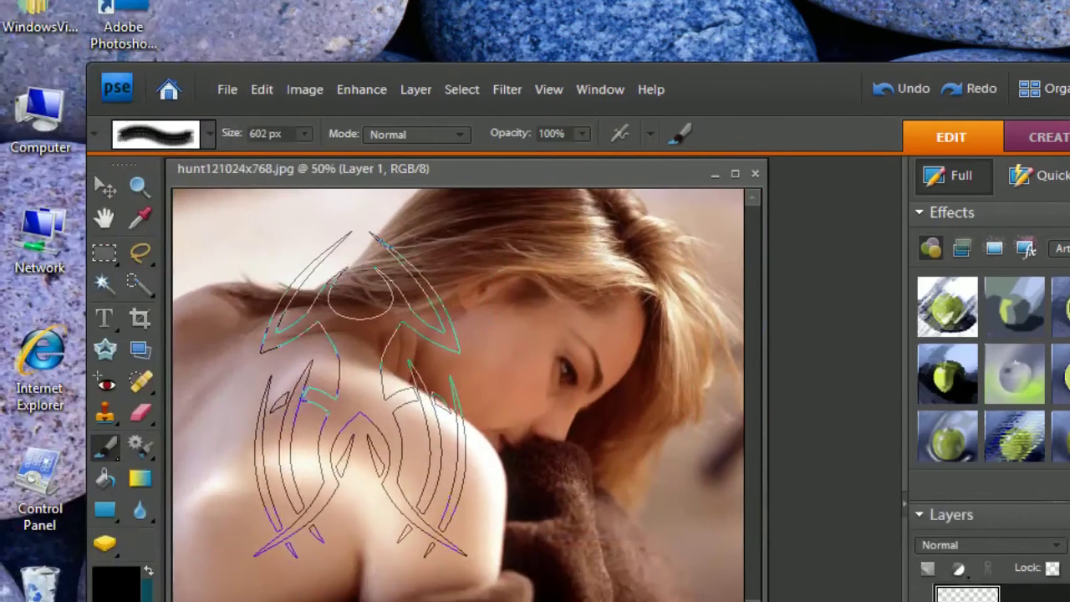
key(alt+BackSpace)
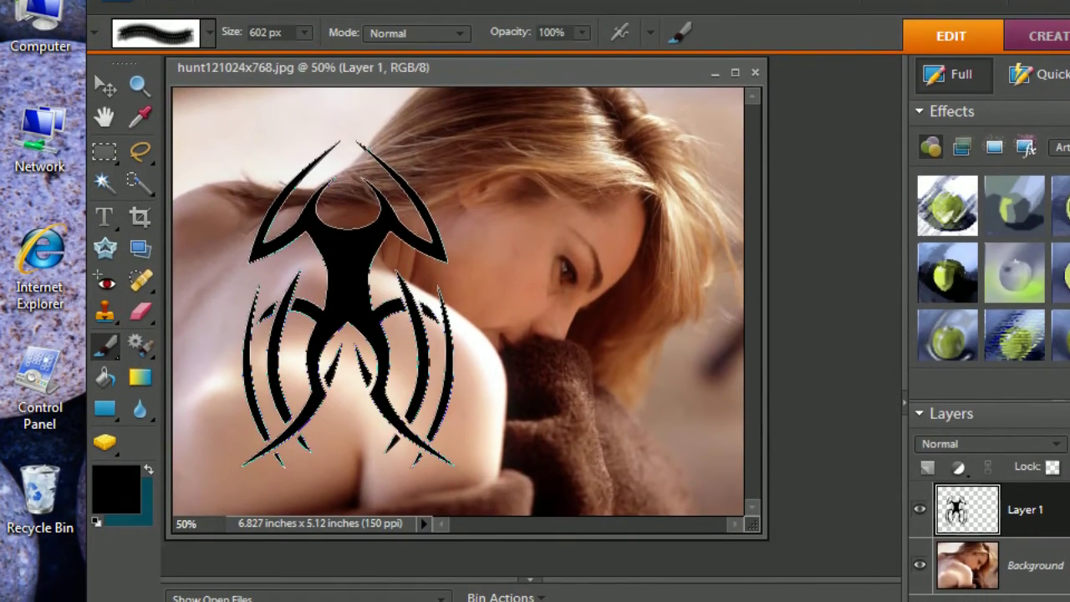
key(ctrl+d)
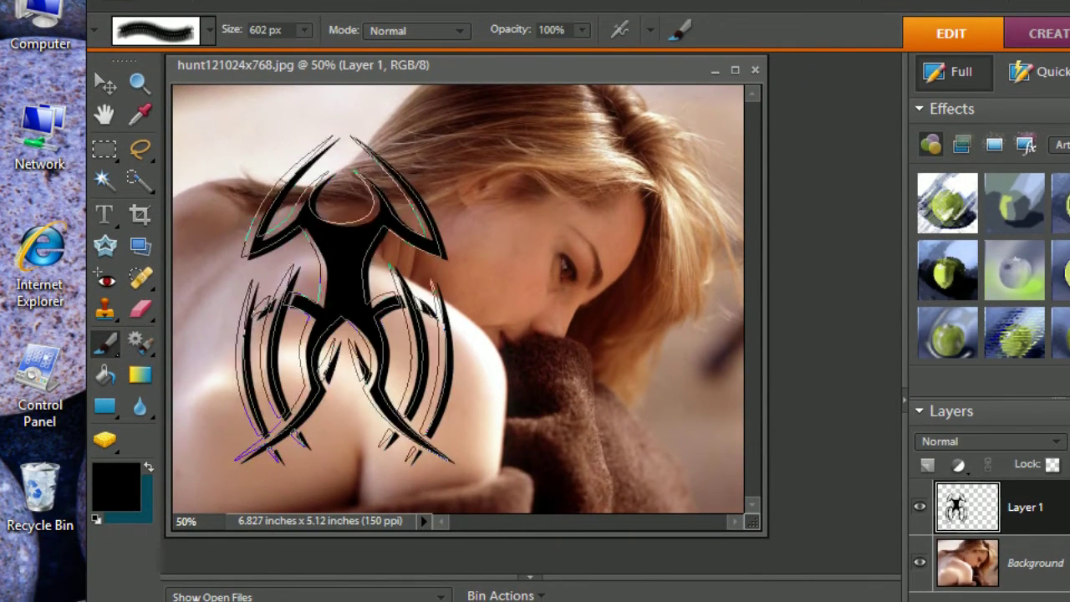
Rotate the tattoo about 46 degrees and move it down onto the shoulder
click(106, 223)
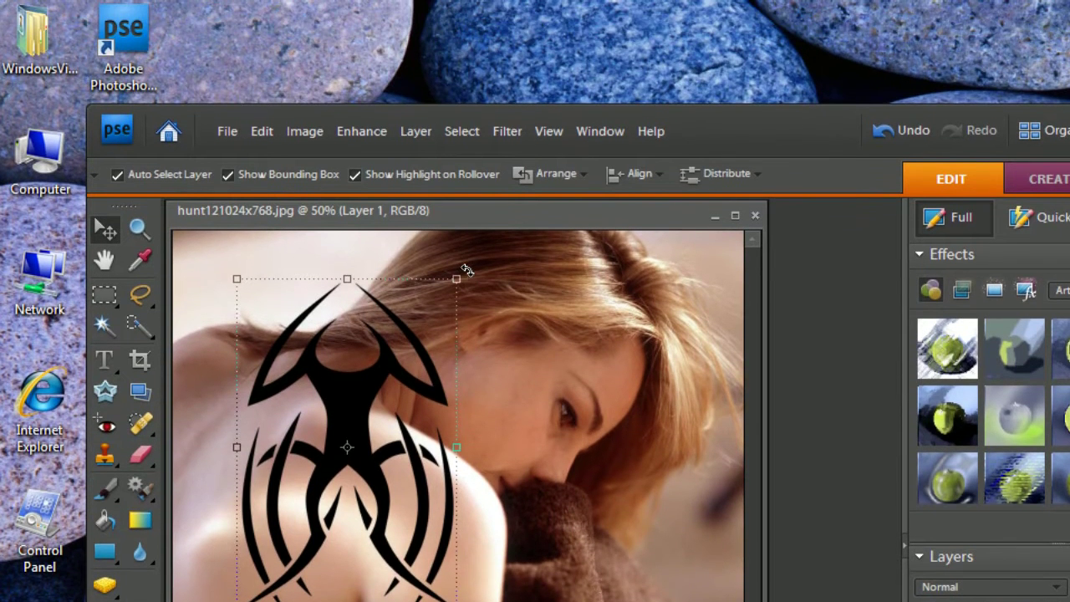
mouse_move(467, 270)
mouse_down()
mouse_move(540, 316)
mouse_move(389, 303)
mouse_up()
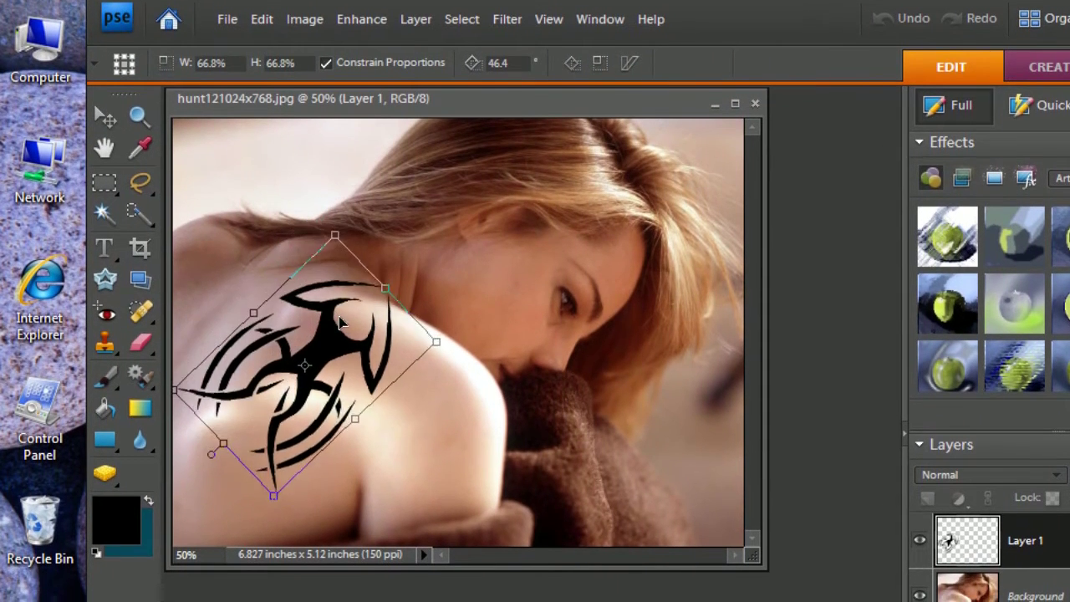
drag(311, 307, 325, 309)
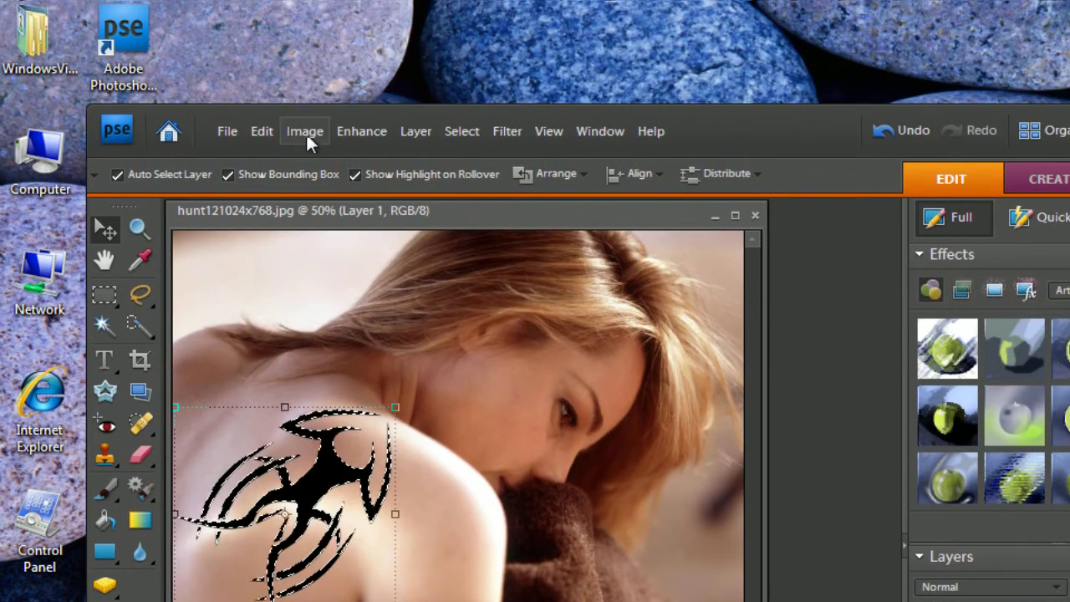
Stroke the tattoo selection with a 2 px 084a5a outline located Outside
click(306, 134)
click(304, 130)
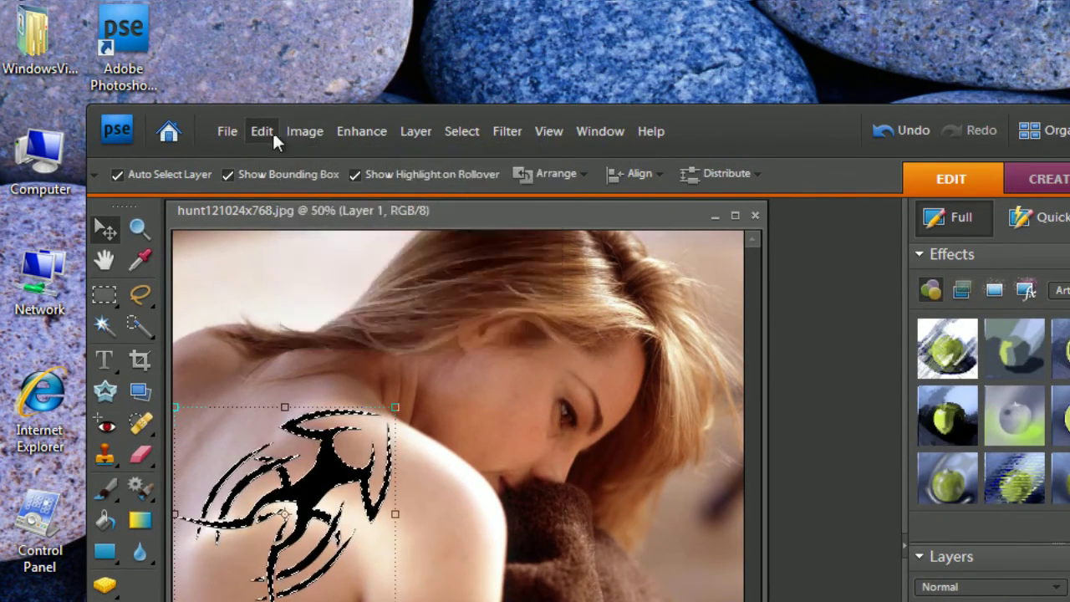
click(266, 134)
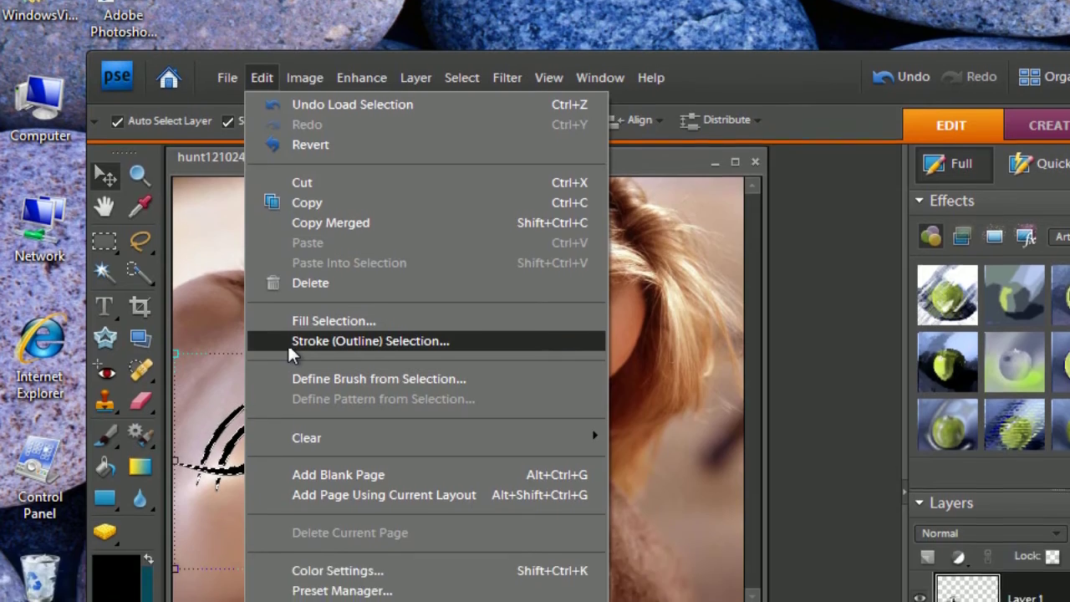
click(293, 401)
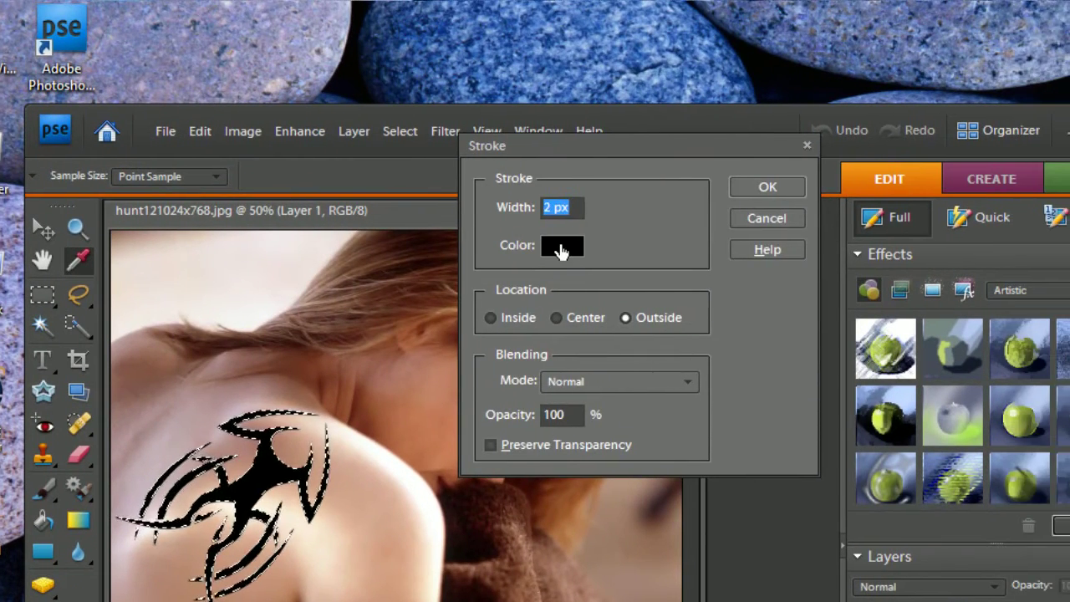
click(624, 164)
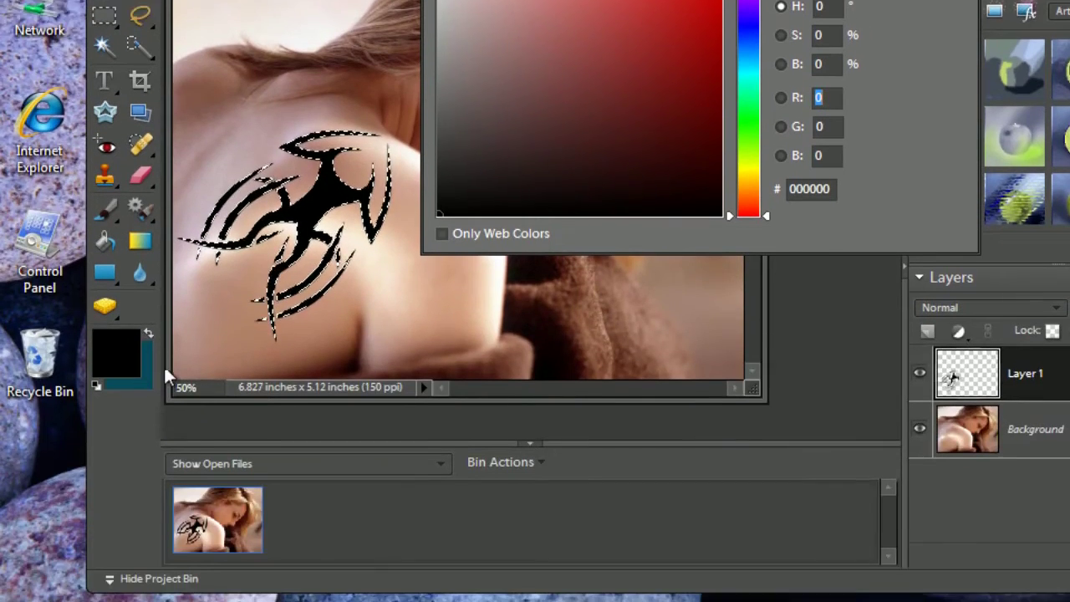
text(084a5a)
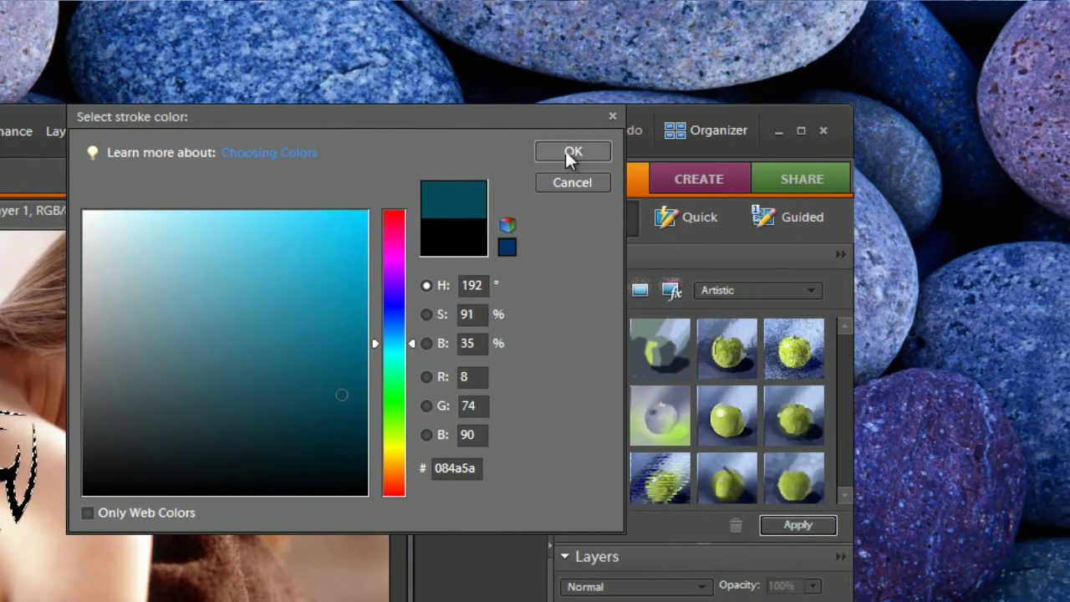
click(655, 151)
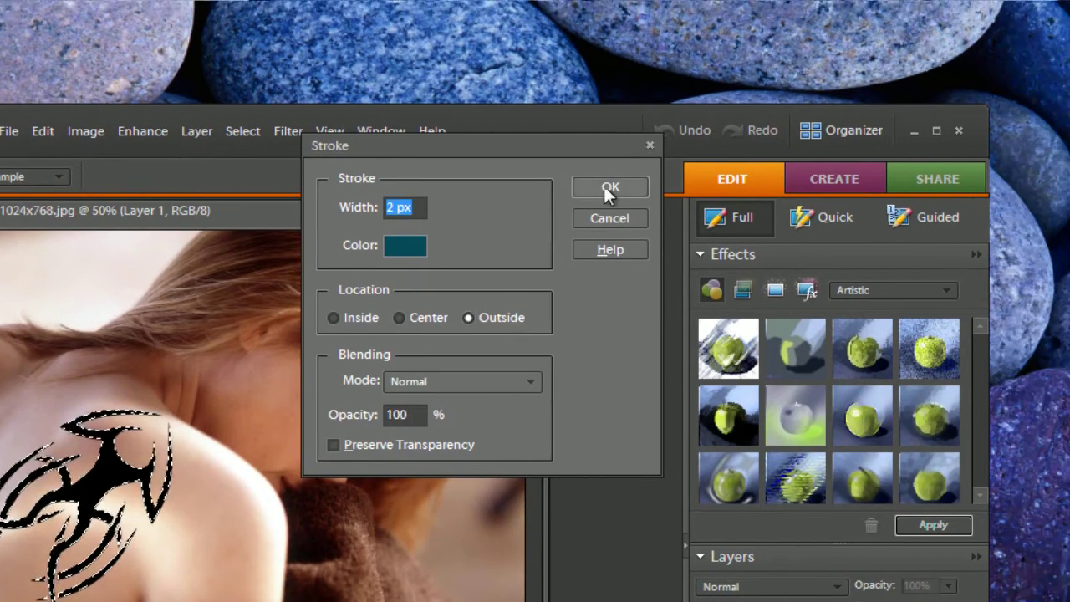
click(677, 174)
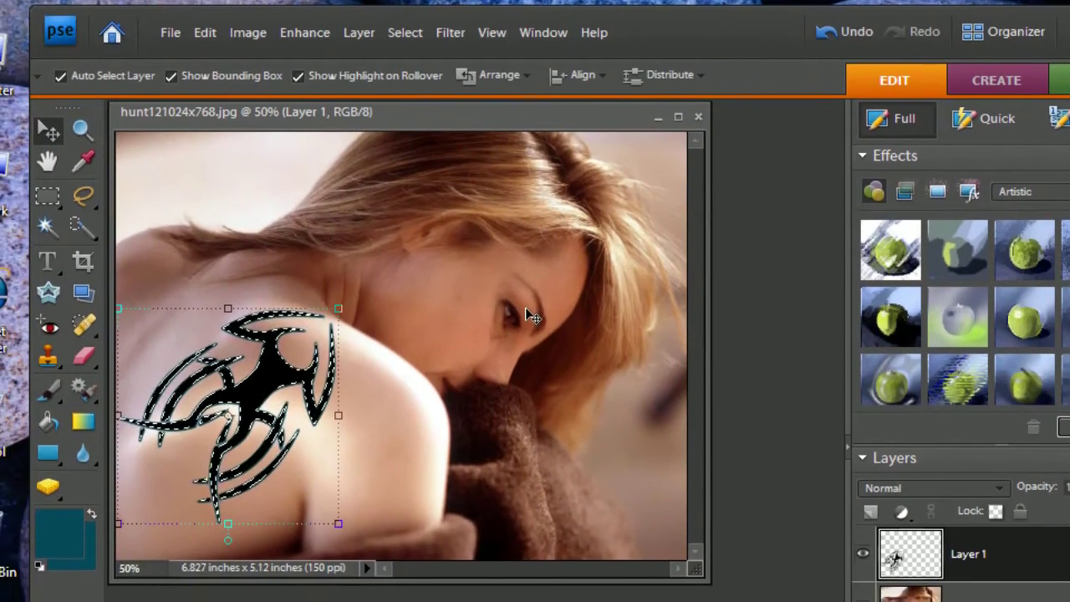
Deselect, then apply Displace at scale 10/10 using hunt-DM.psd as the map
key(ctrl+d)
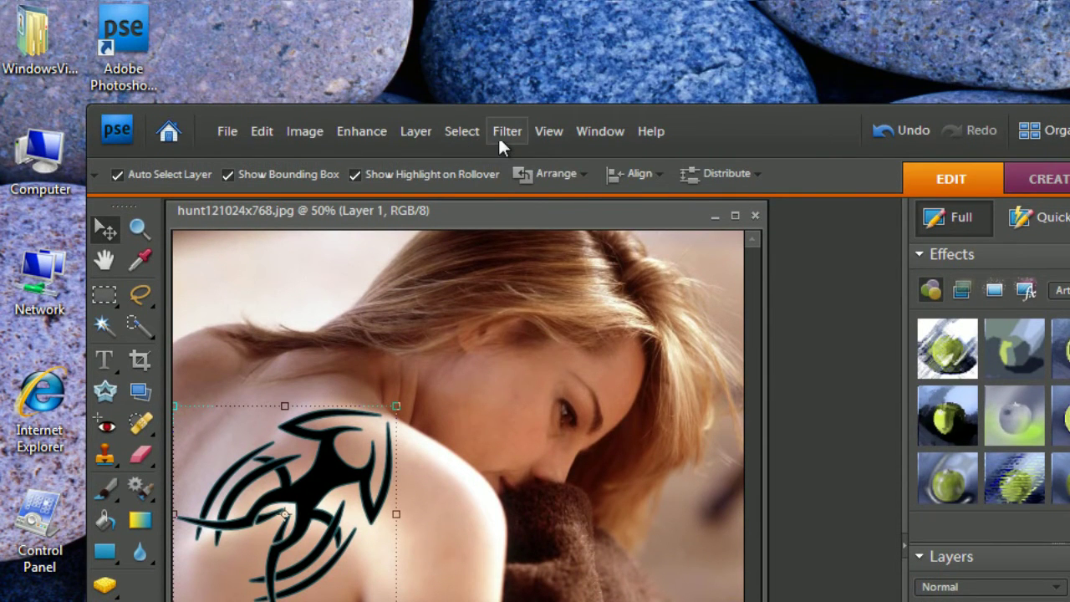
click(502, 136)
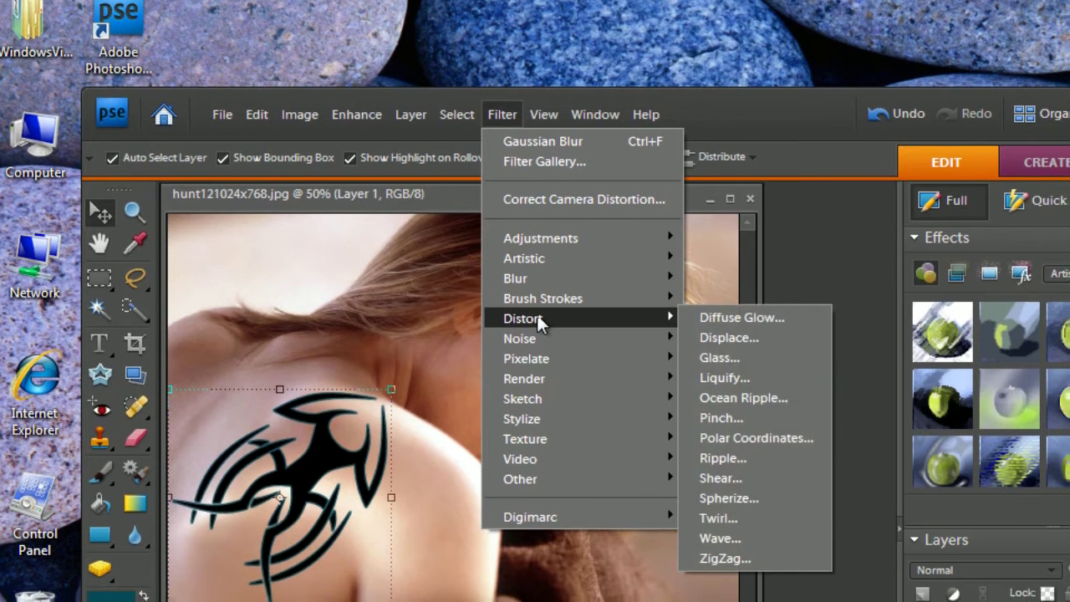
mouse_move(345, 284)
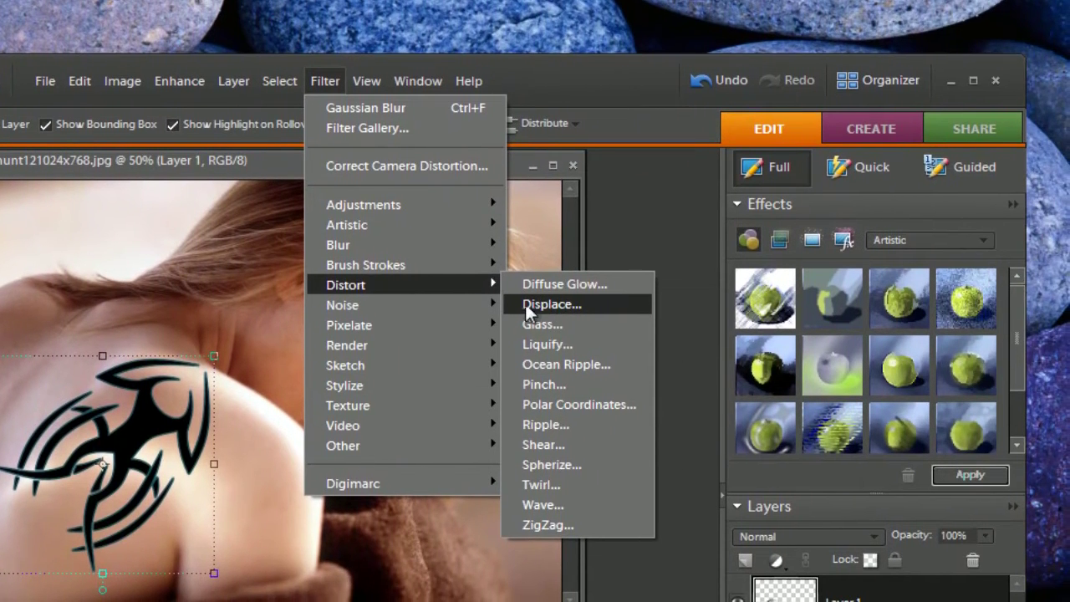
click(539, 306)
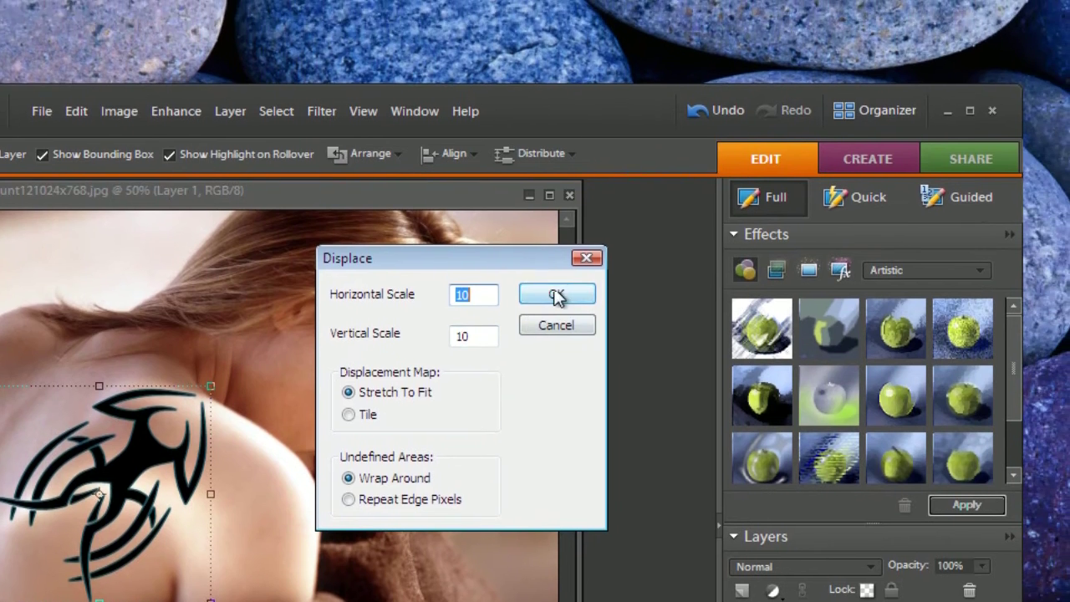
click(609, 253)
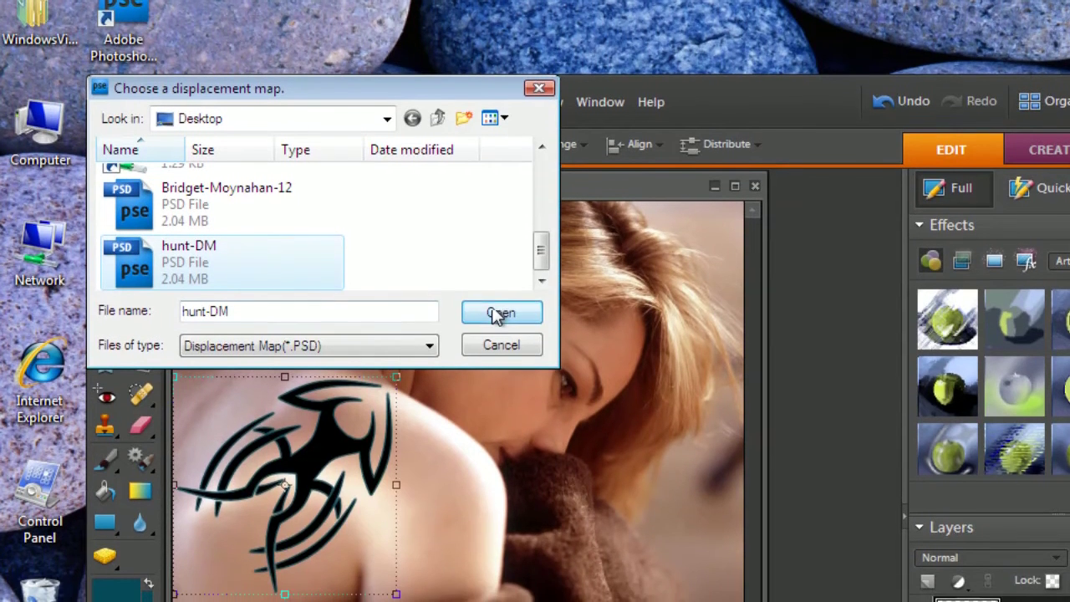
click(499, 311)
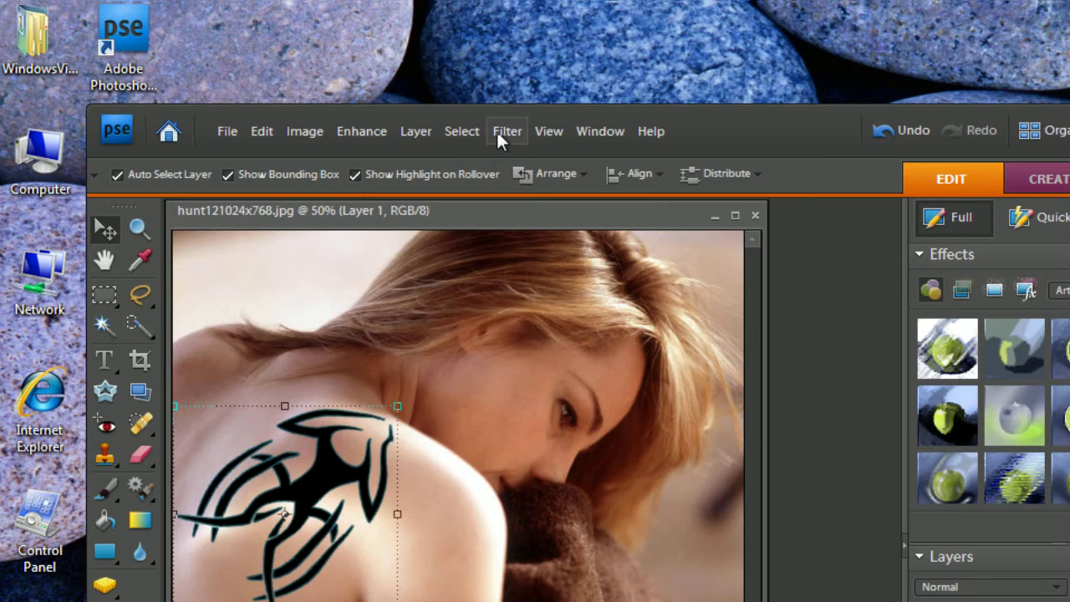
Apply a Gaussian Blur with a 1.2-pixel radius to the tattoo layer
click(502, 130)
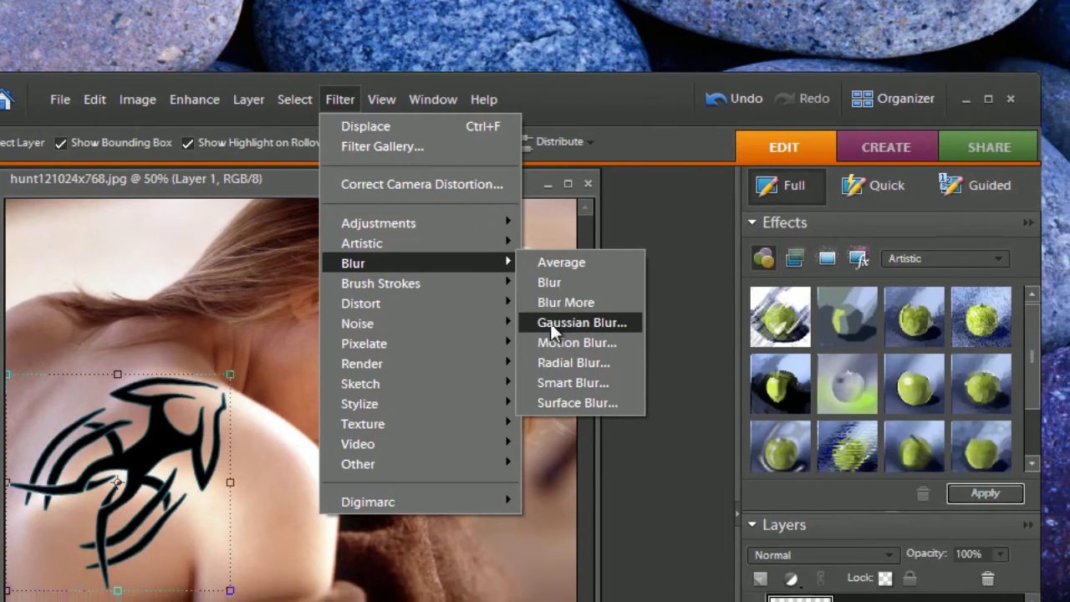
click(550, 323)
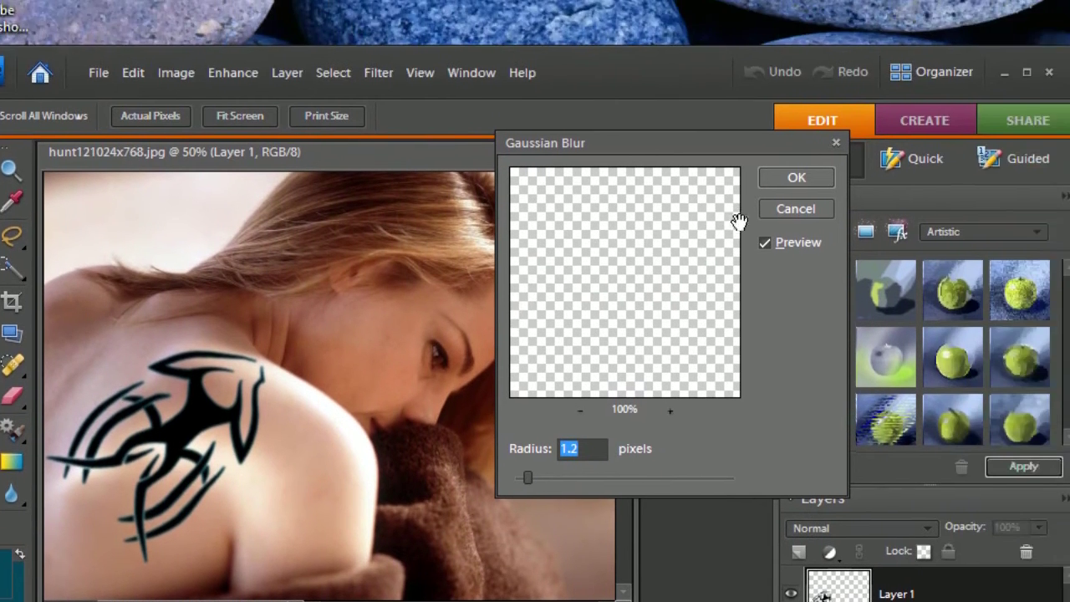
click(796, 177)
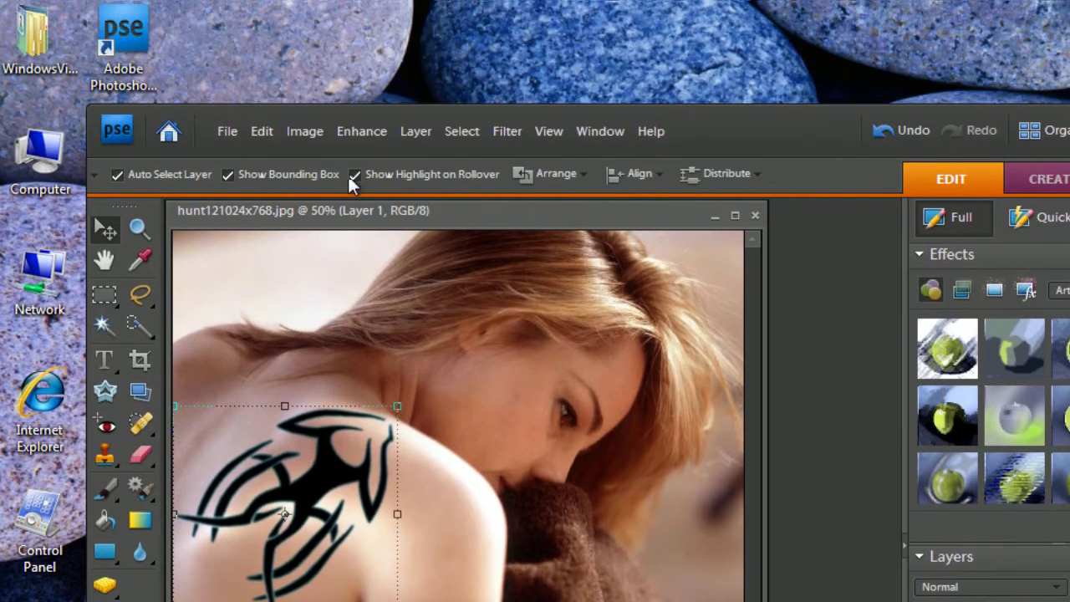
Apply Levels with the output black level raised to 41 to fade the tattoo
click(351, 133)
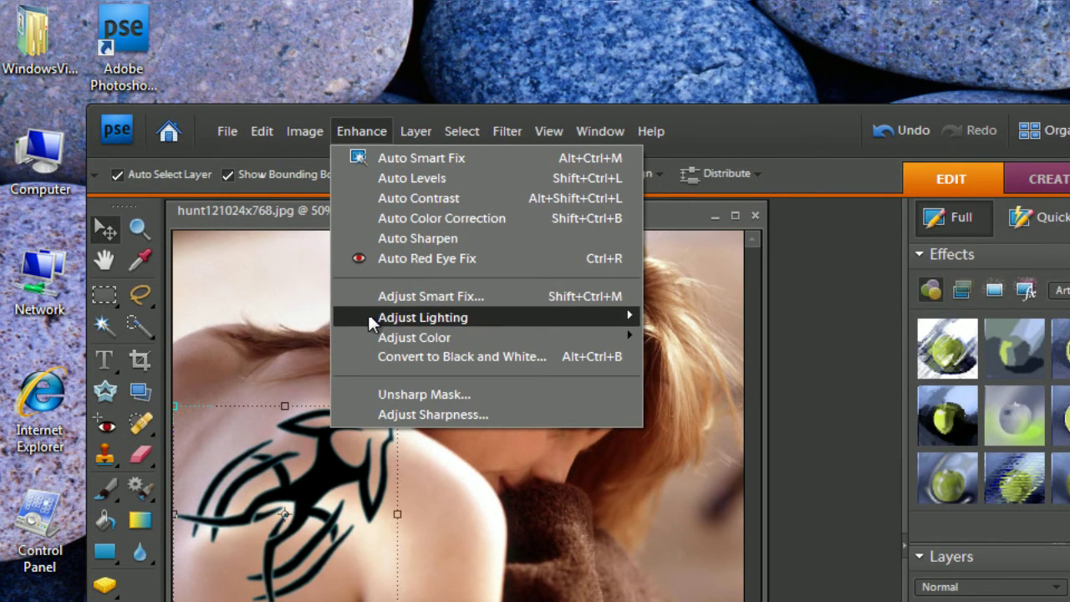
mouse_move(423, 310)
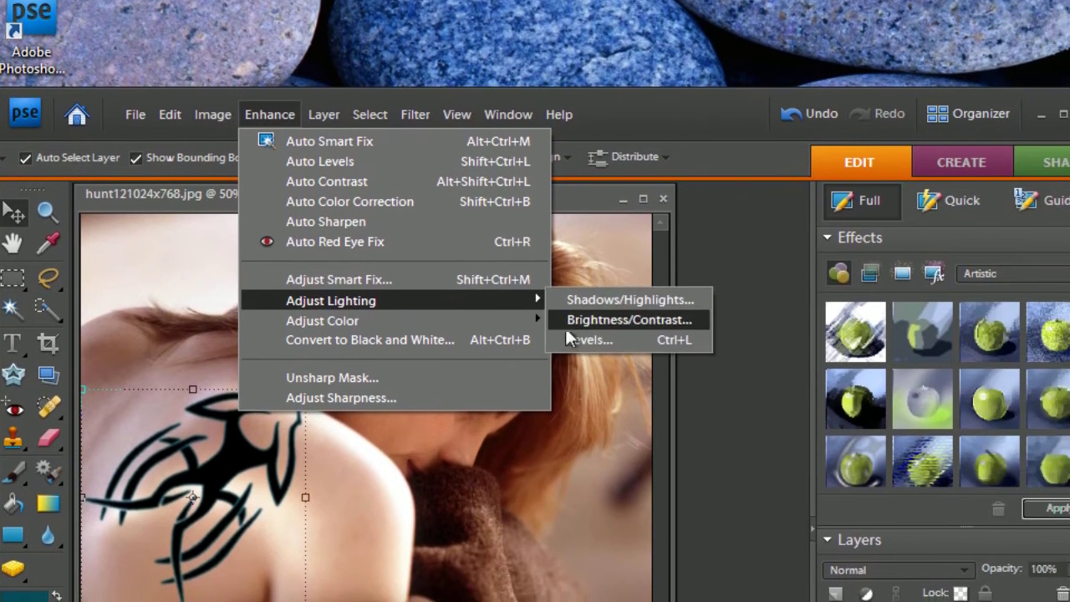
click(657, 348)
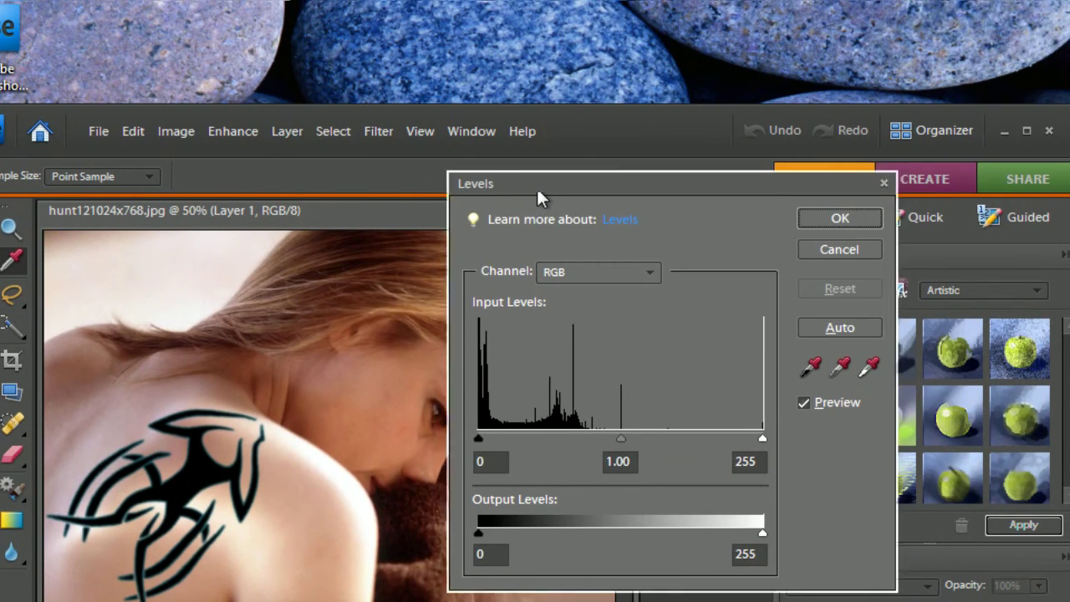
mouse_move(537, 186)
mouse_down()
mouse_move(425, 182)
mouse_move(490, 214)
mouse_up()
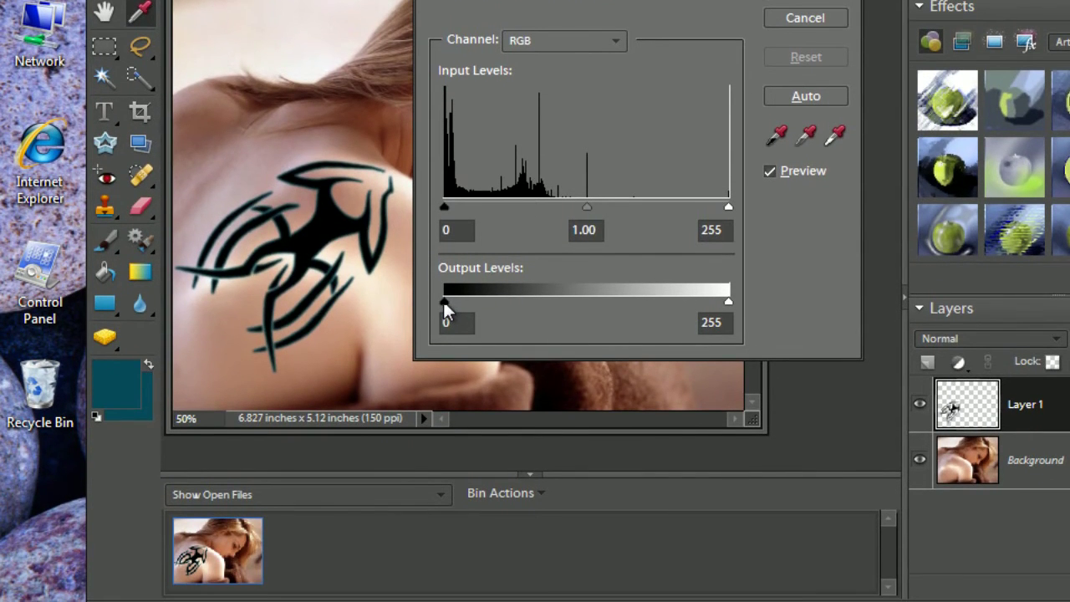
mouse_move(455, 301)
mouse_down()
mouse_move(503, 311)
mouse_move(491, 306)
mouse_up()
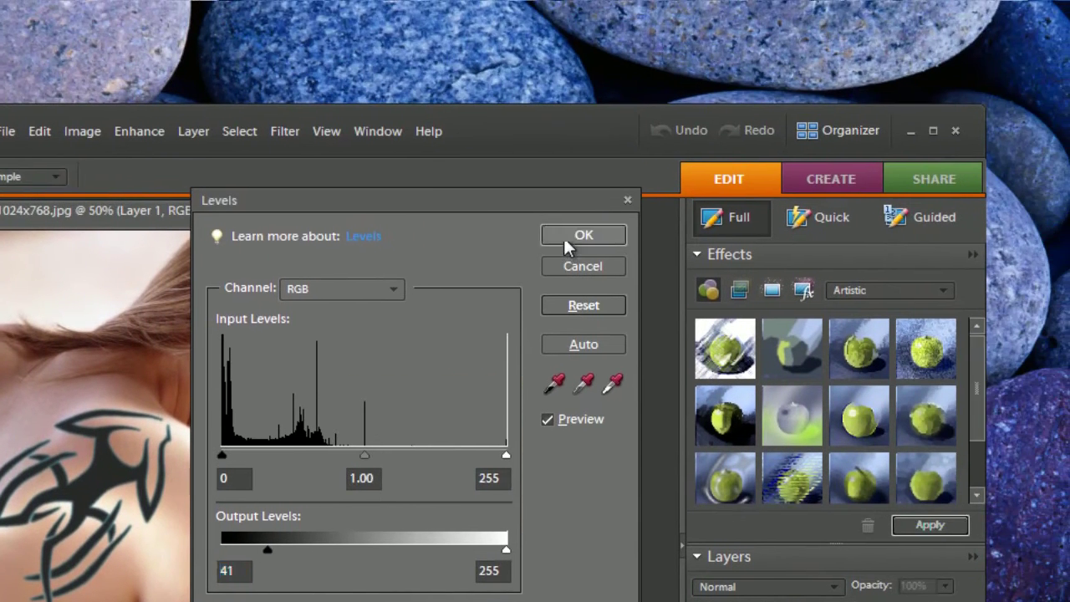
click(725, 110)
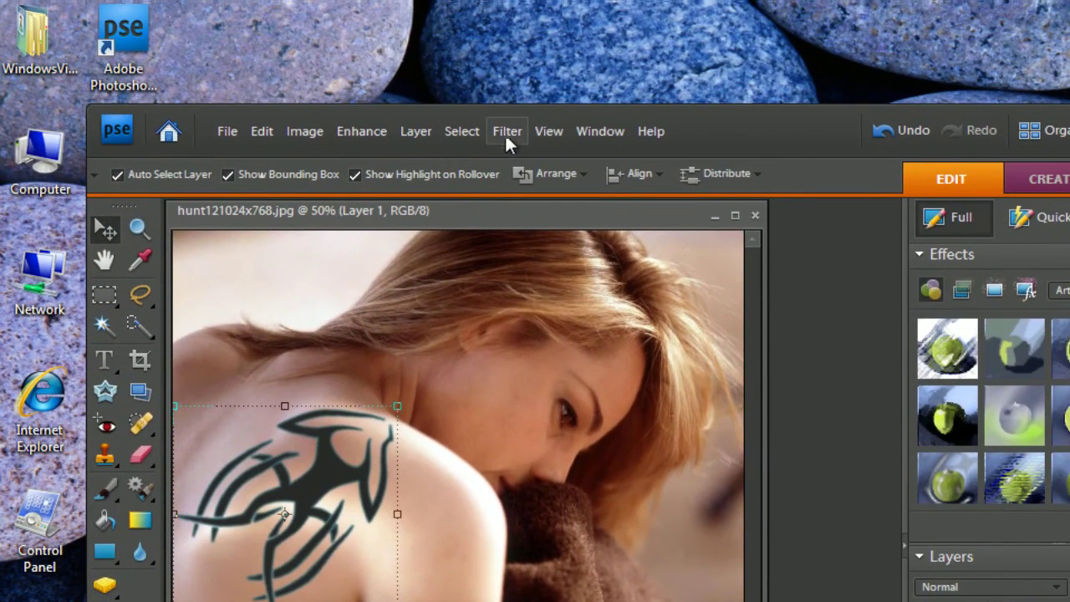
Apply a second Gaussian Blur at a 1.2-pixel radius to the faded shoulder tattoo
click(507, 134)
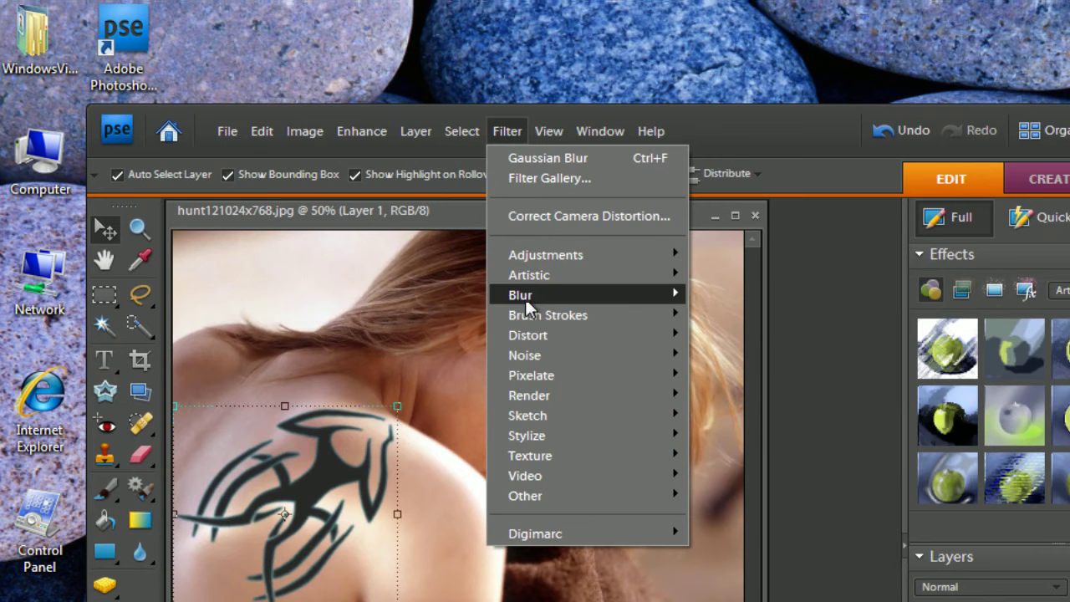
mouse_move(358, 261)
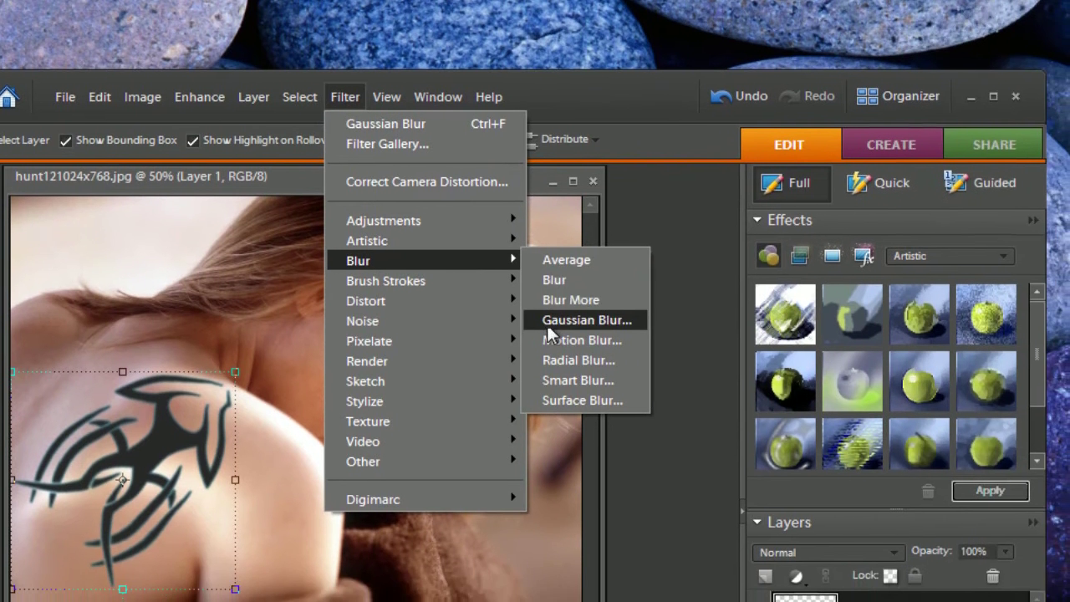
click(548, 324)
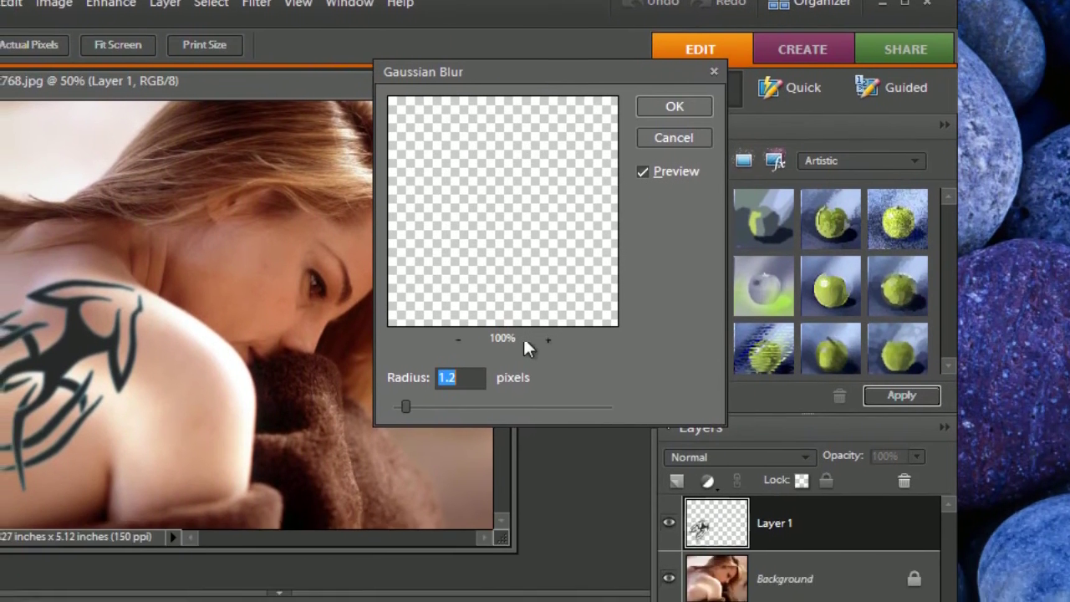
click(673, 106)
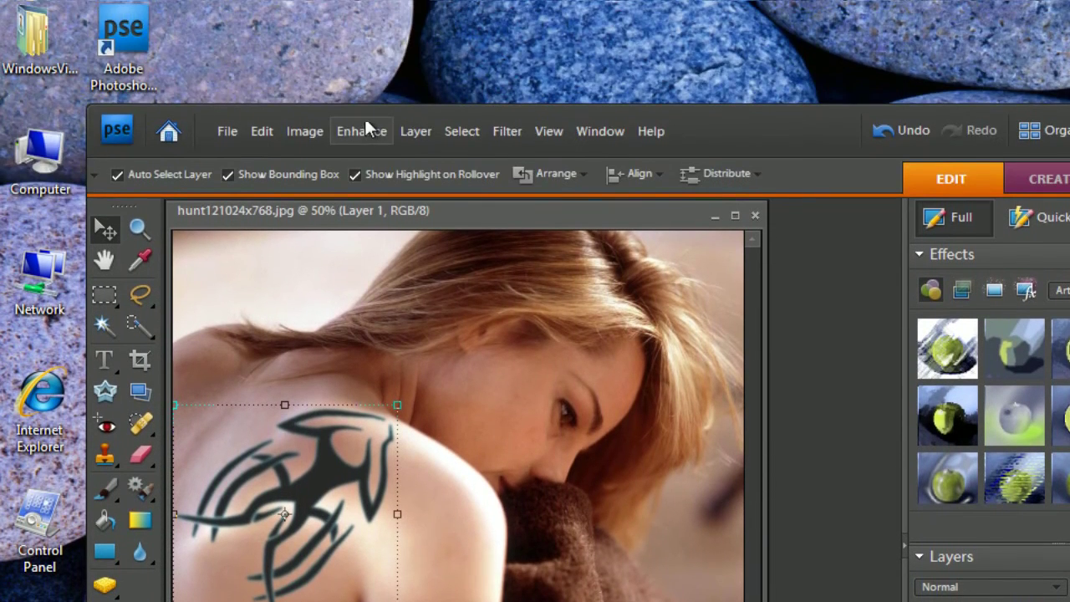
click(364, 130)
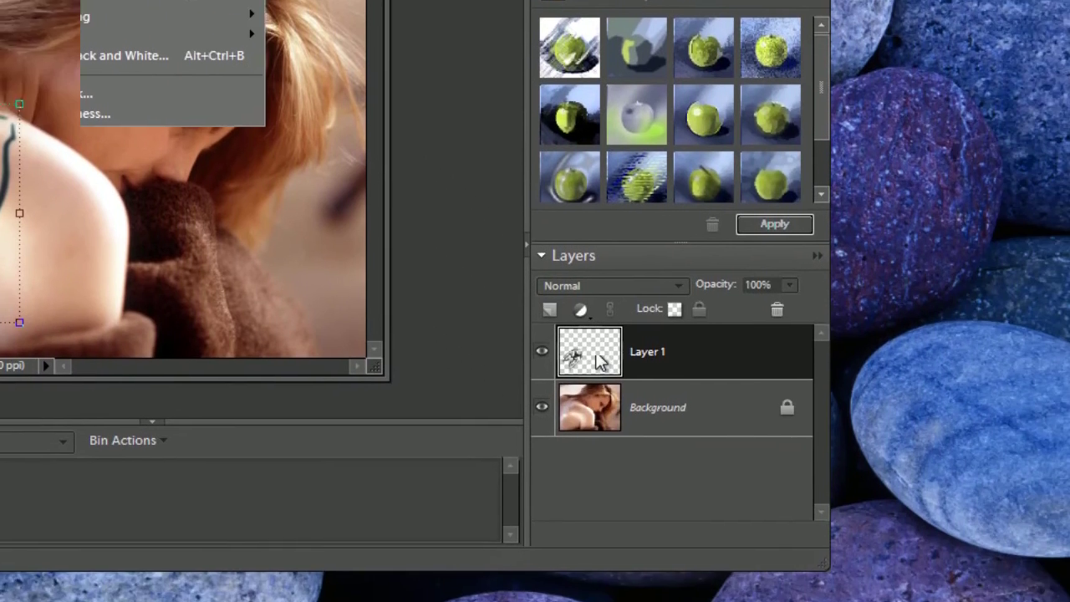
click(598, 359)
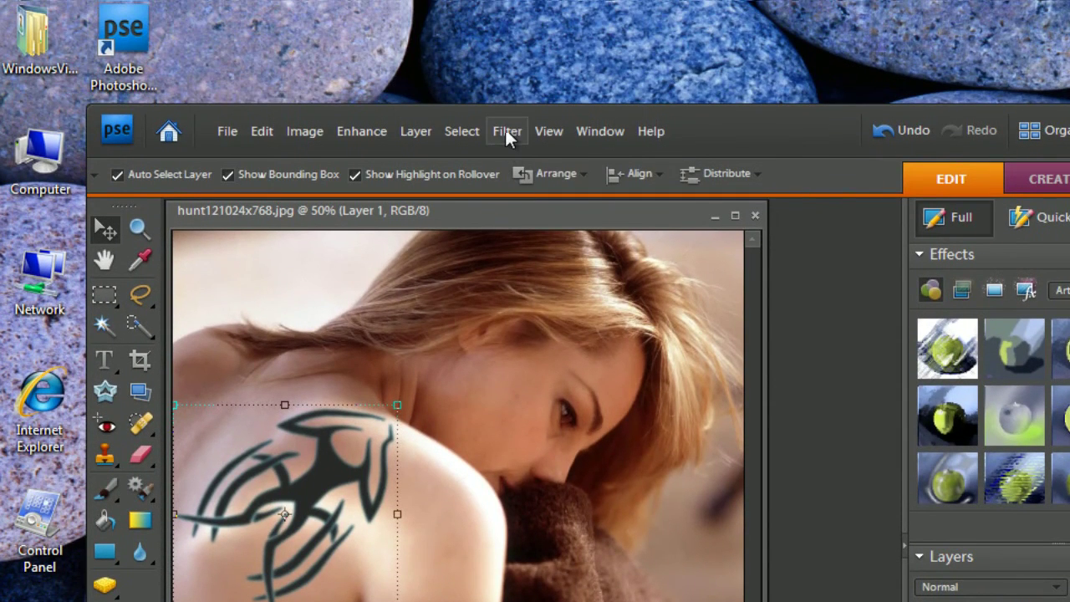
click(506, 134)
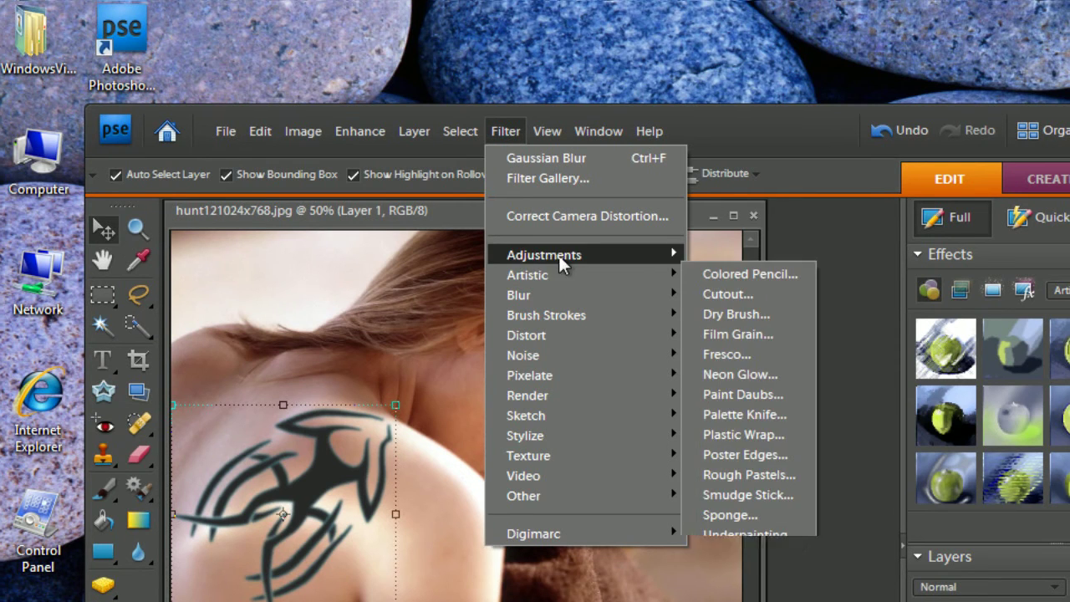
mouse_move(388, 299)
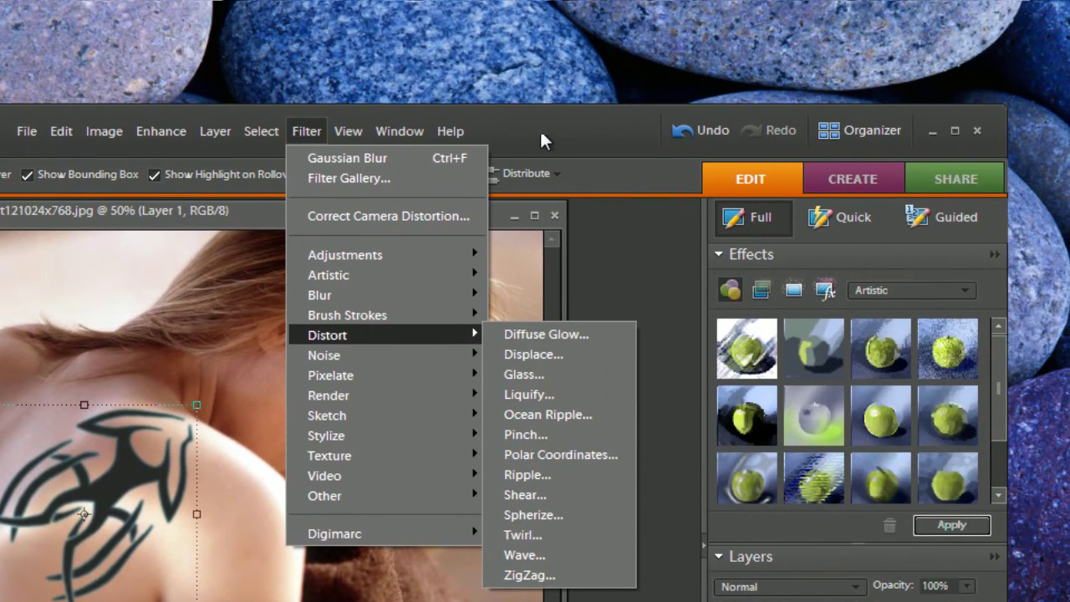
click(542, 138)
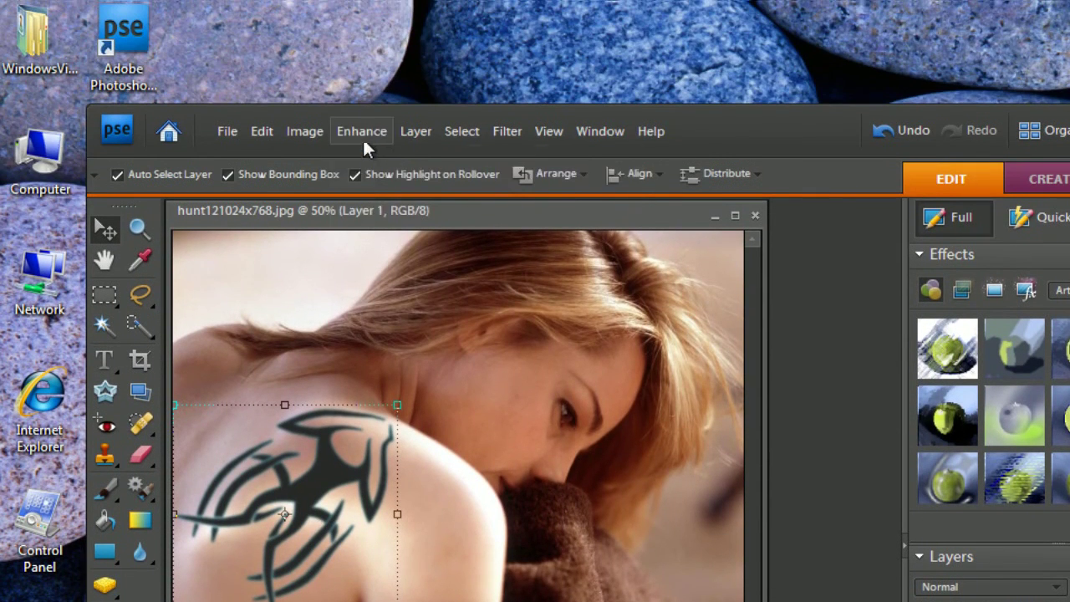
click(362, 135)
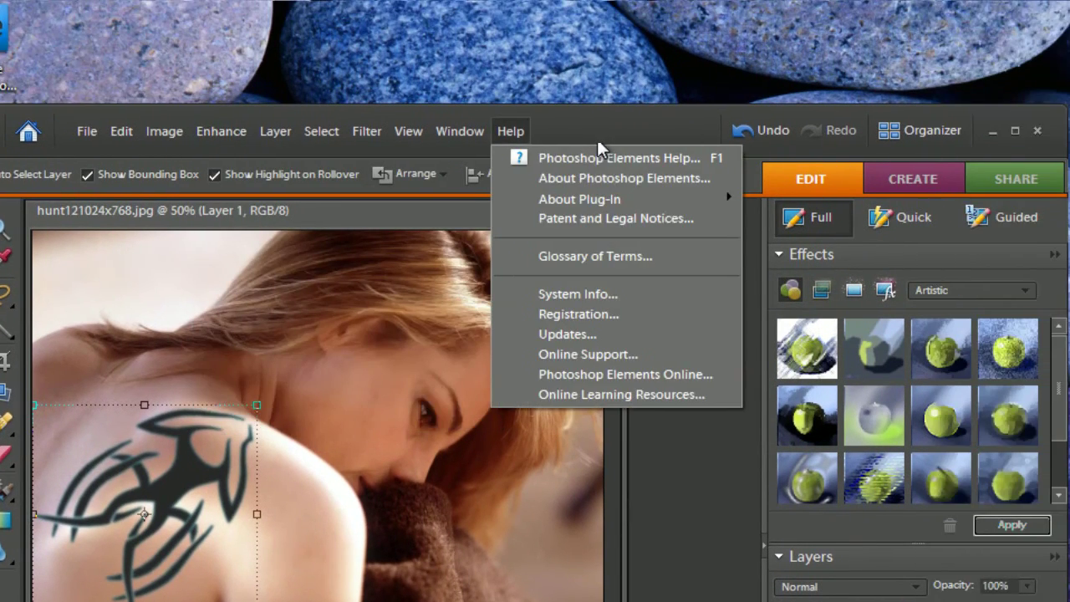
click(597, 139)
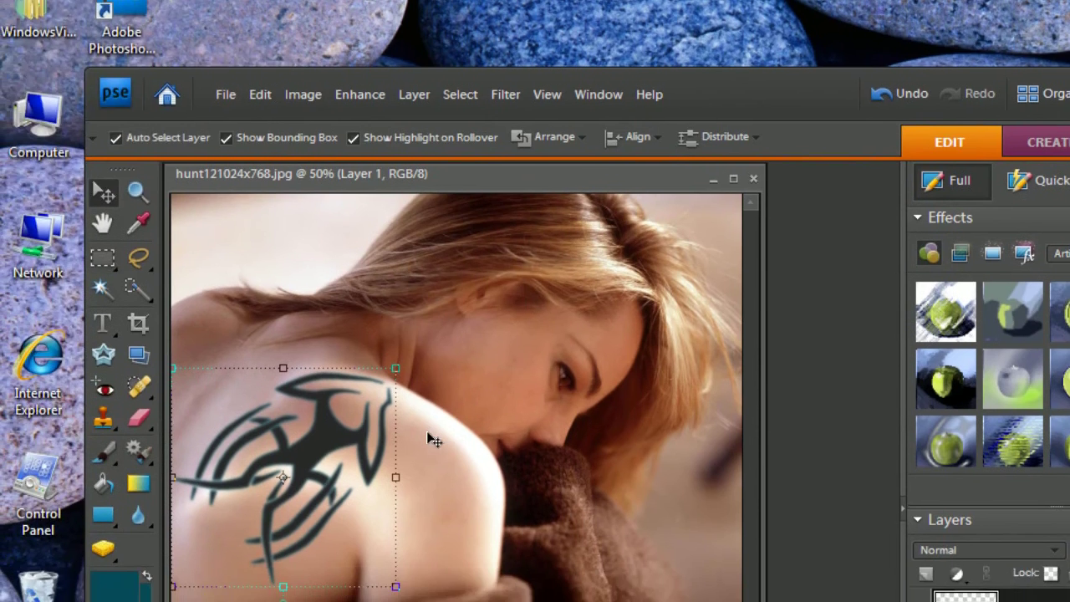